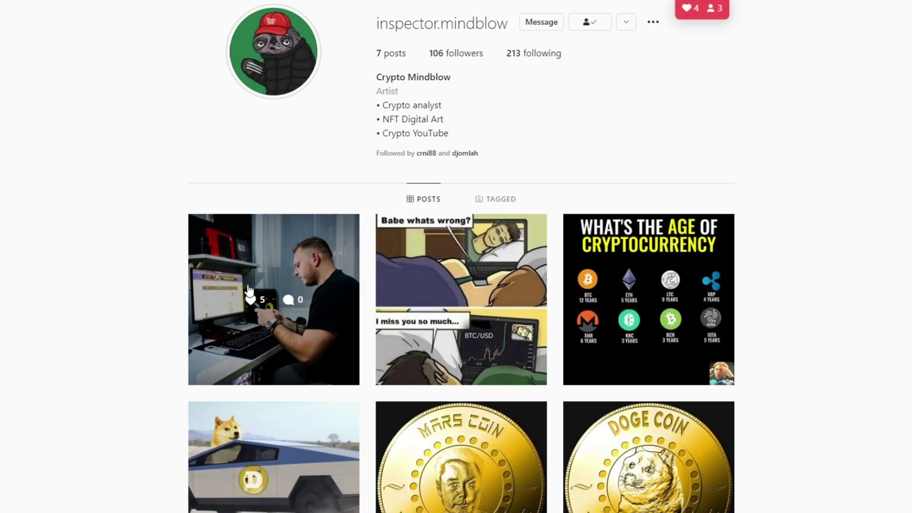
Step: Open the first post on the crypto analyst's Instagram profile and scroll through its caption
left_click(250, 289)
right_click(183, 290)
key("Escape")
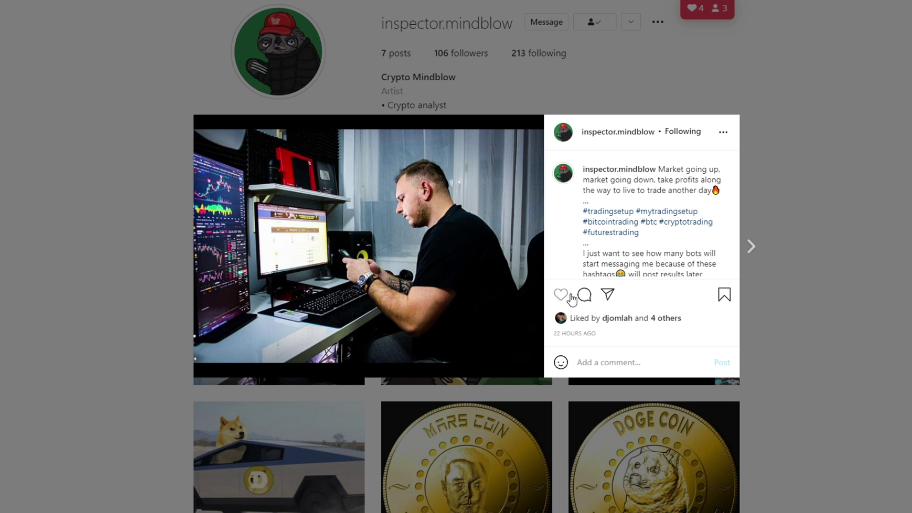
scroll(616, 234, "down", 1)
scroll(626, 241, "up", 1)
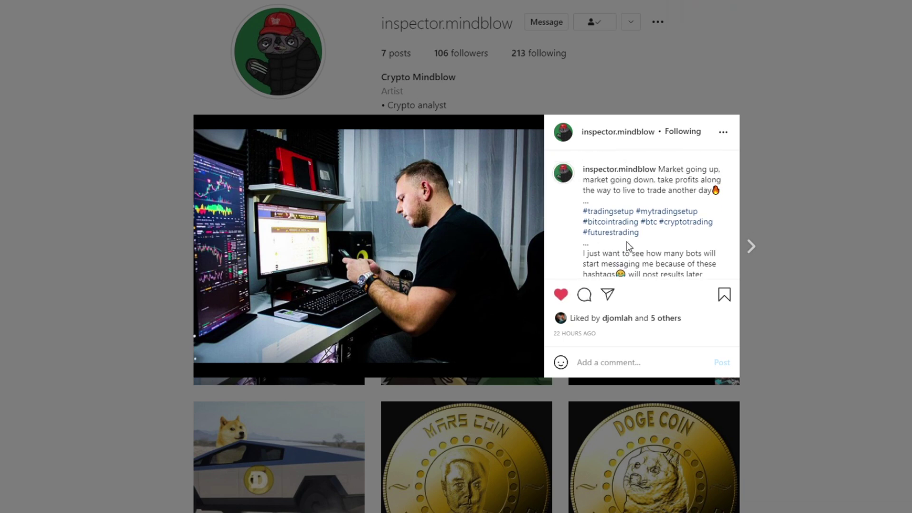
scroll(645, 261, "down", 1)
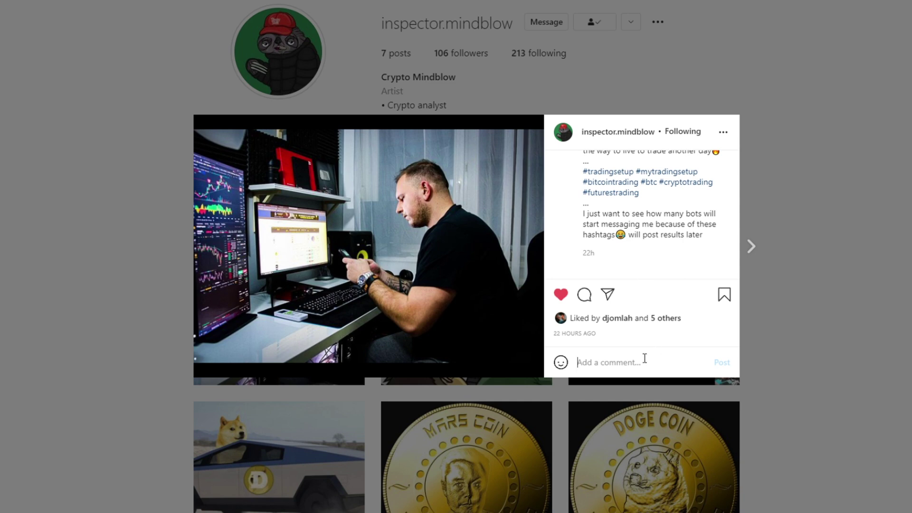
scroll(646, 276, "up", 1)
scroll(636, 273, "down", 1)
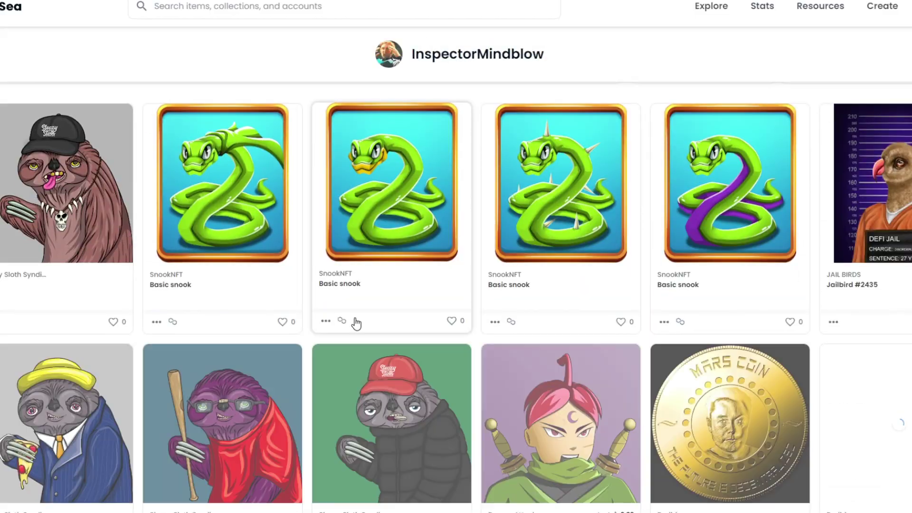
scroll(356, 318, "down", 1)
Step: Open the detail page of the owned Sleazy Sloth NFT from the profile grid
scroll(347, 251, "up", 2)
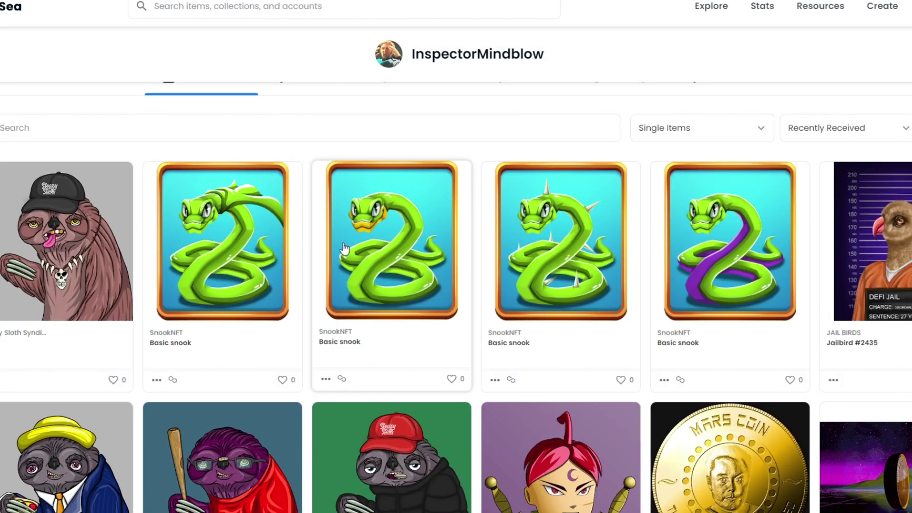
left_click(70, 247)
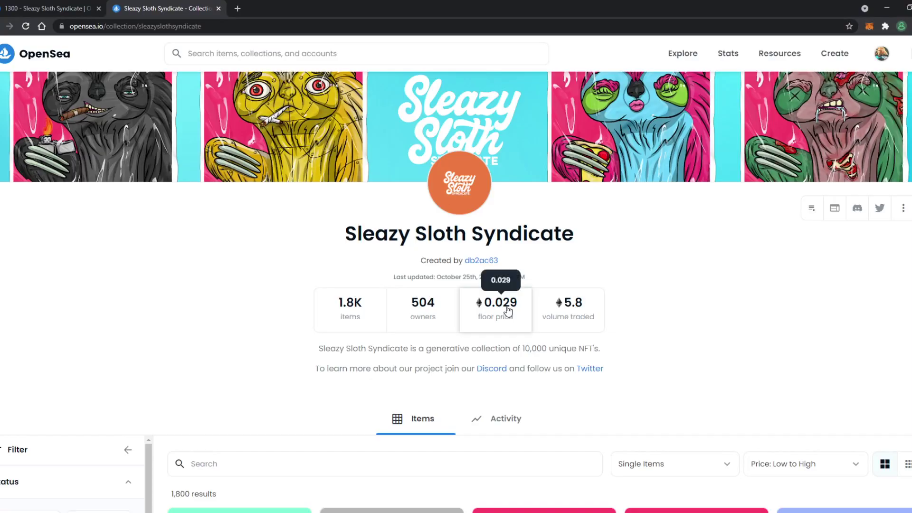
scroll(257, 282, "down", 6)
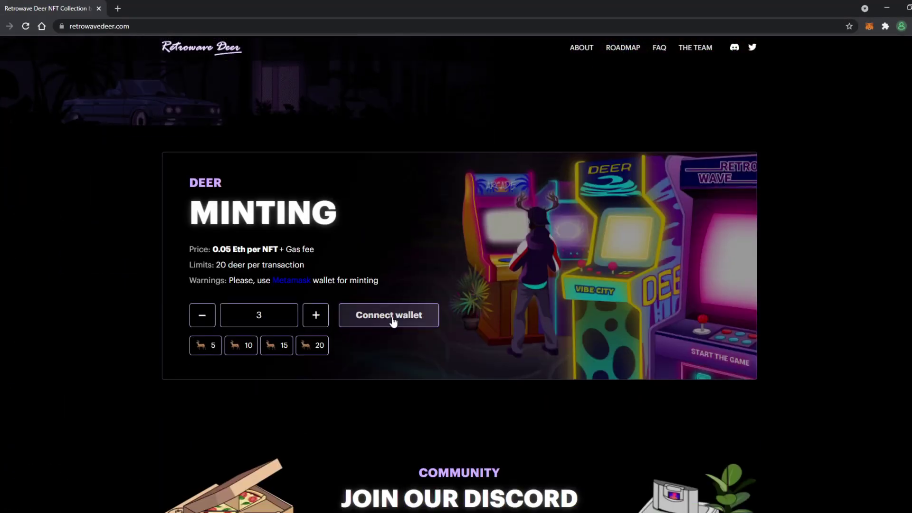
Step: Connect the MetaMask wallet account to the Retrowave Deer mint site
left_click(393, 322)
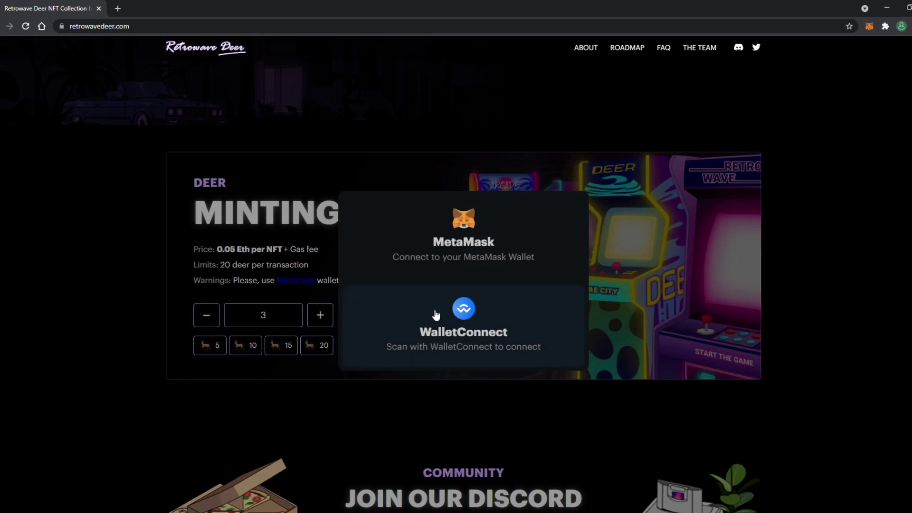
left_click(452, 245)
left_click(907, 282)
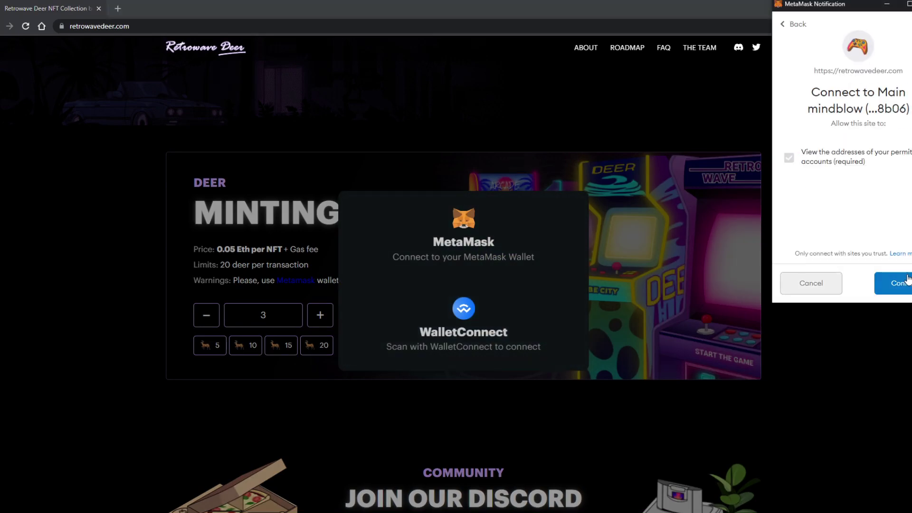
left_click(907, 282)
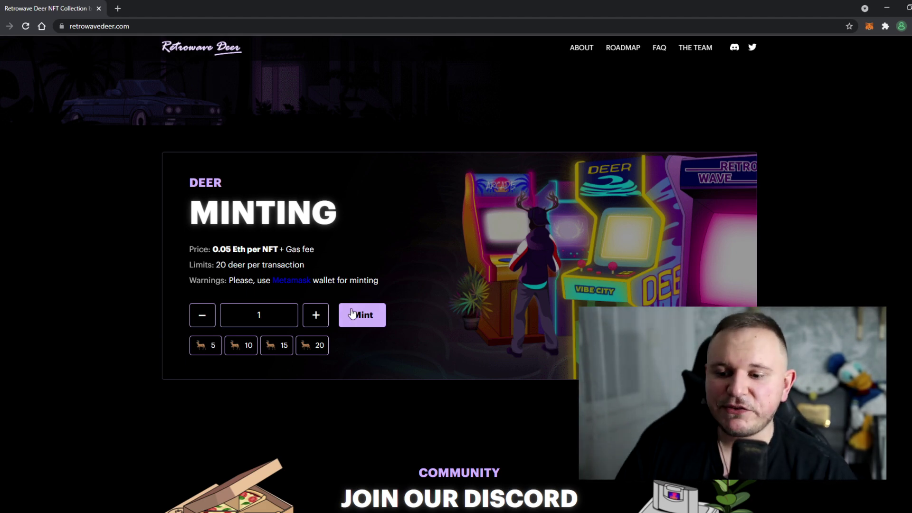
Step: Start a 0.05 ETH deer mint and inspect its estimated gas fee in MetaMask
left_click(387, 321)
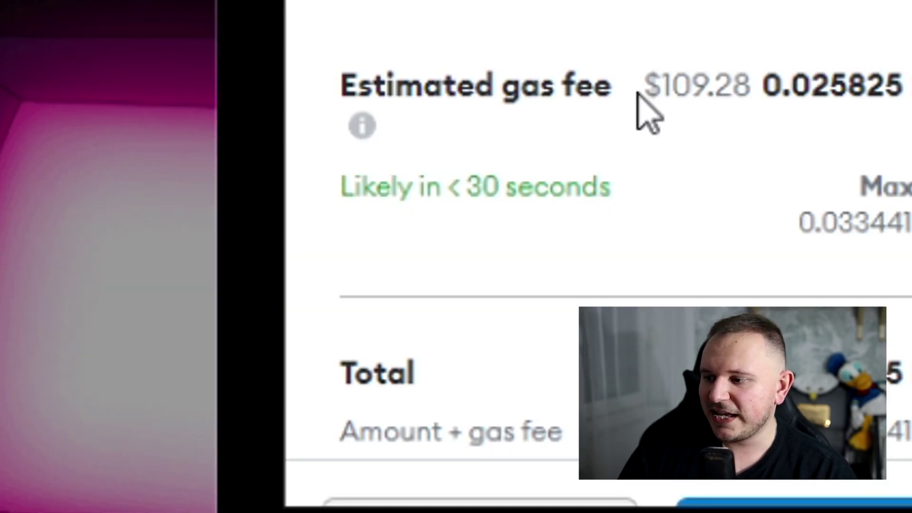
left_click_drag(850, 211, 881, 213)
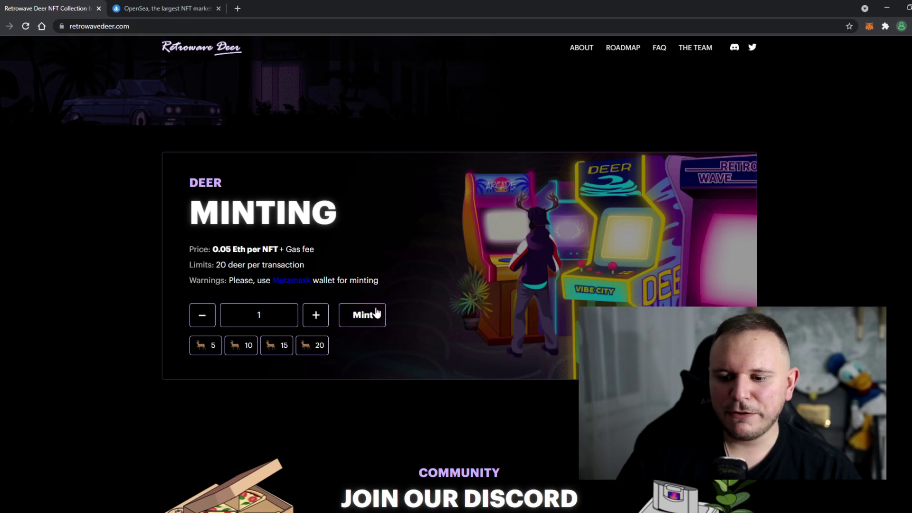
scroll(379, 318, "down", 2)
scroll(421, 327, "up", 3)
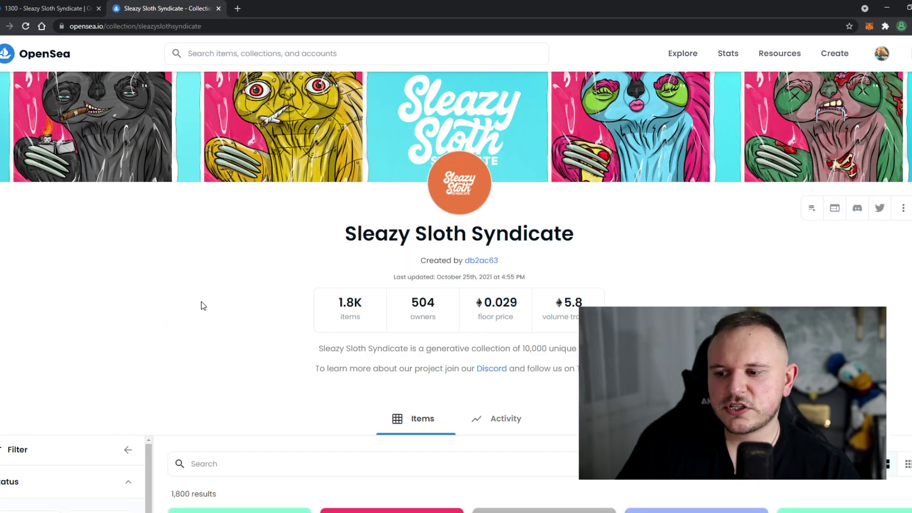
Step: Scroll down to the Sleazy Sloth Syndicate items sorted Price: Low to High
scroll(209, 302, "down", 6)
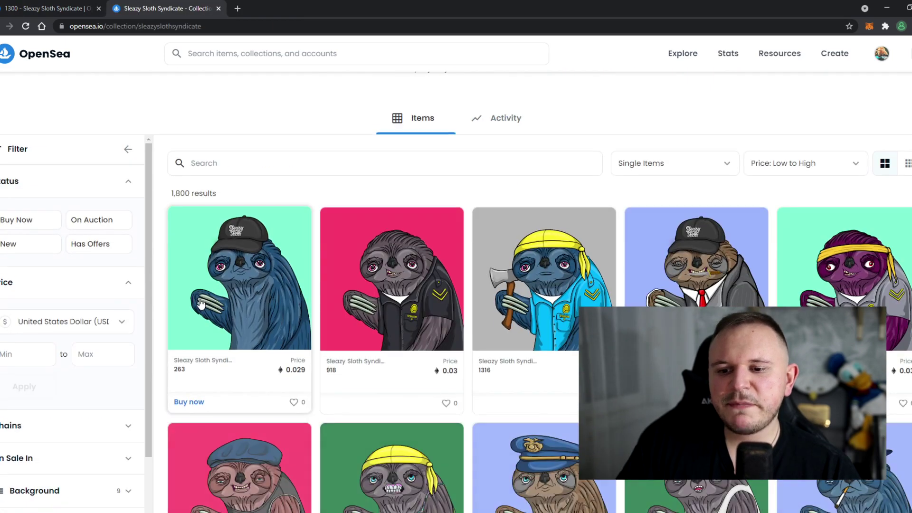
Step: Open sloth #263 at 0.029 ETH, view its checkout total, and close without buying
left_click(236, 300)
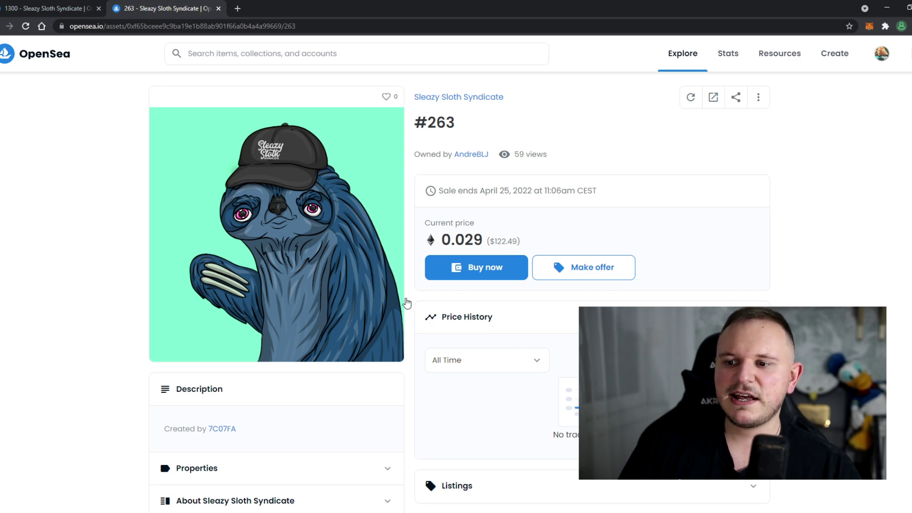
scroll(235, 202, "down", 3)
scroll(218, 195, "up", 3)
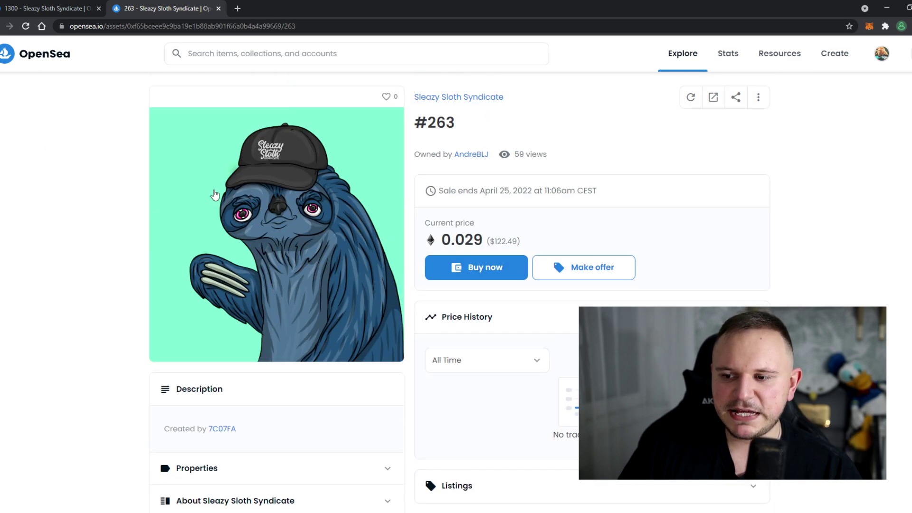
left_click(489, 271)
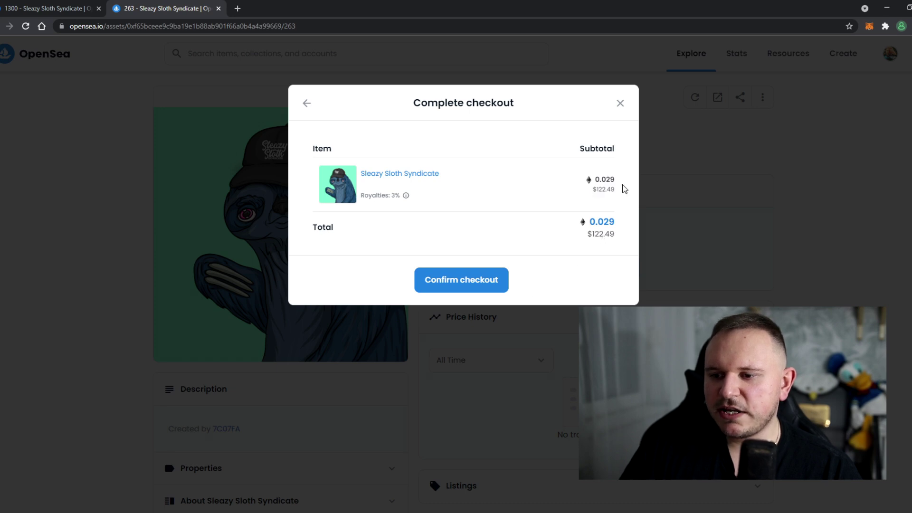
left_click(620, 105)
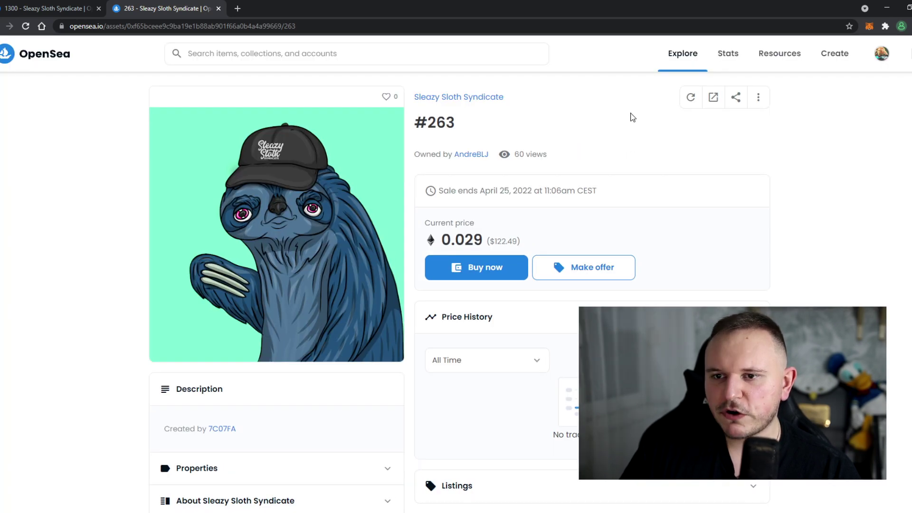
Step: Open your own profile in a new tab and open Sleazy Sloth #1300, closing the extra tabs
mouse_move(881, 62)
left_click(847, 95, "ctrl")
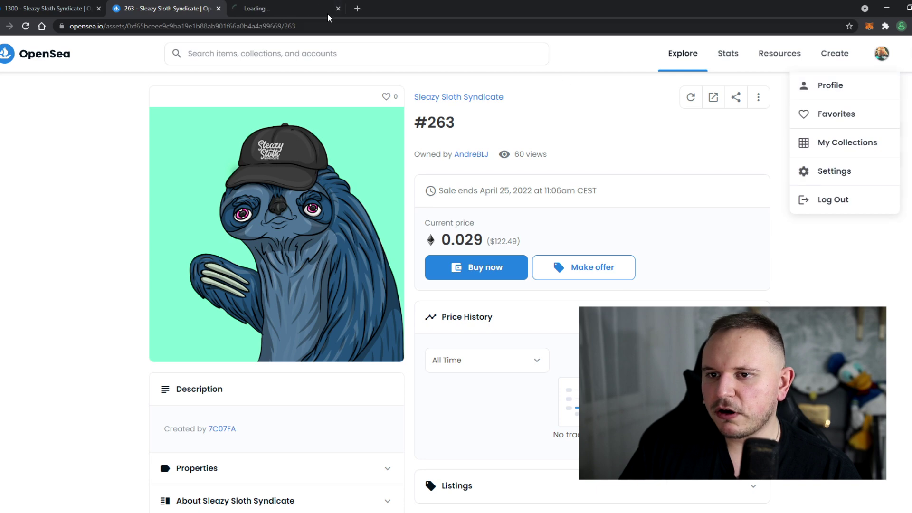
left_click(323, 10)
scroll(279, 395, "down", 4)
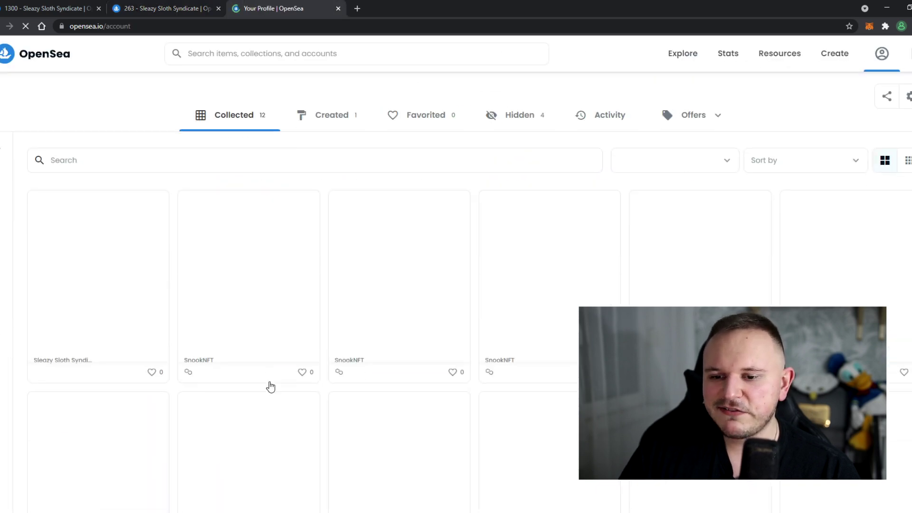
left_click(118, 253)
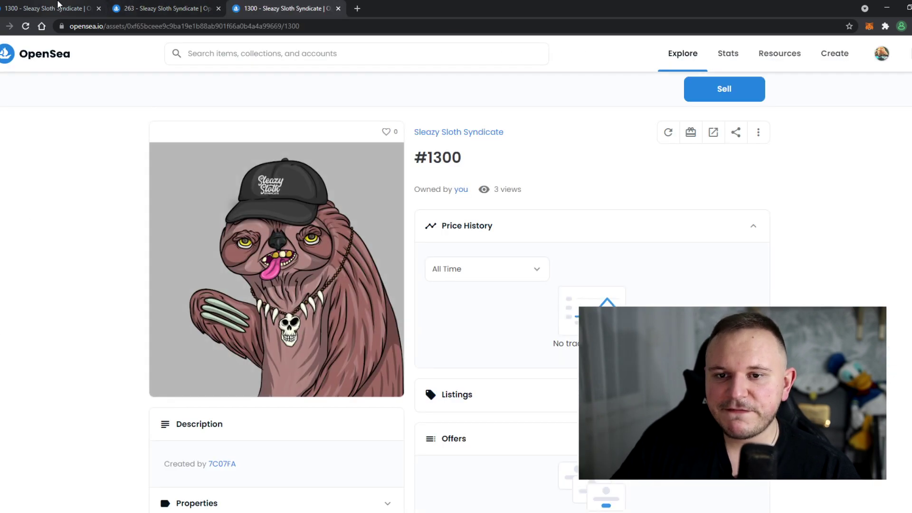
left_click(218, 9)
left_click(99, 8)
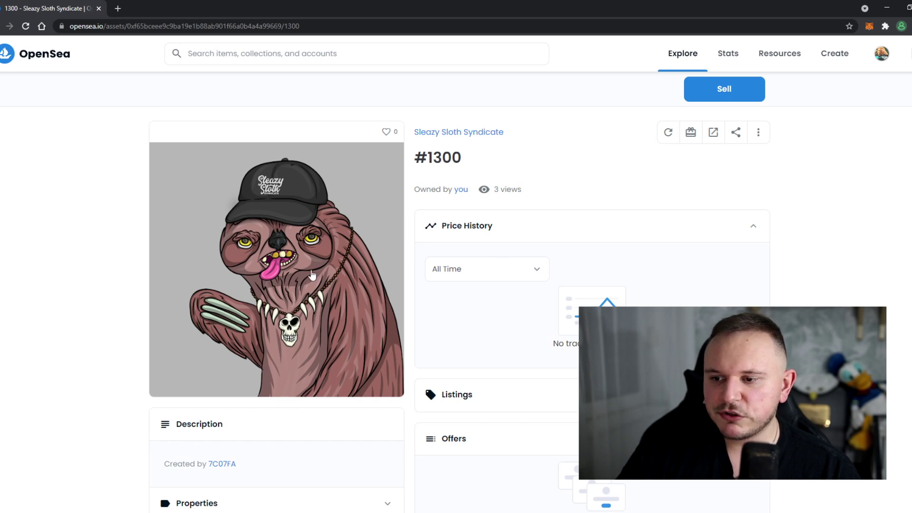
Step: List #1300 for sale with a fixed price of 0.1 ETH
left_click(724, 89)
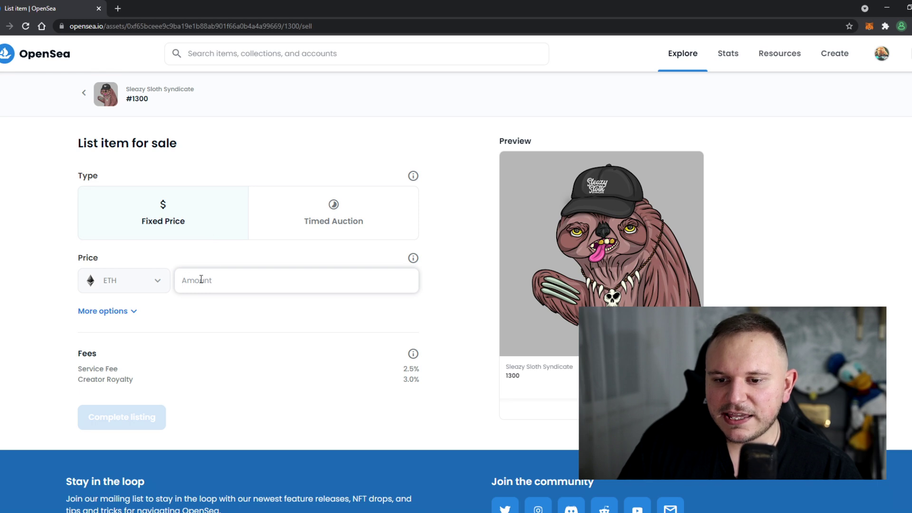
left_click(207, 280)
left_click(320, 366)
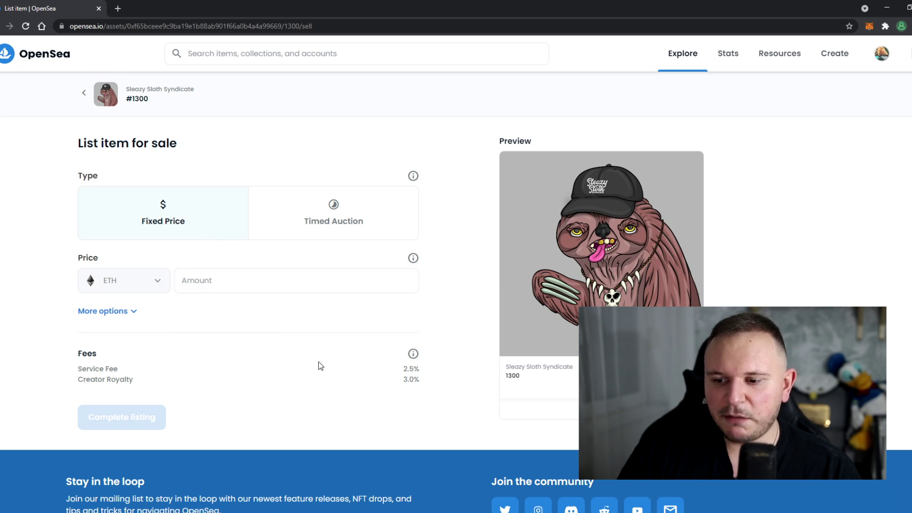
left_click(240, 278)
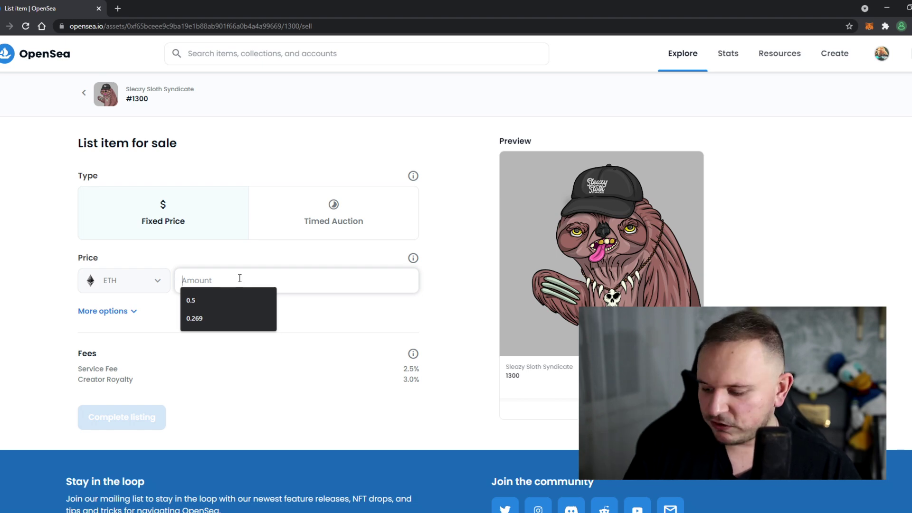
type("0.1")
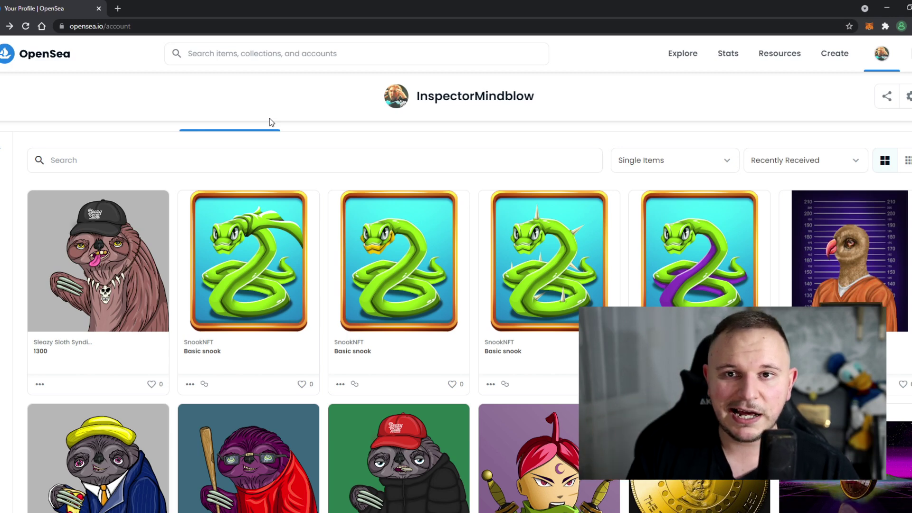
Step: Go to the OpenSea homepage and browse Notable Drops and the top collections over the last 7 days
scroll(55, 61, "up", 4)
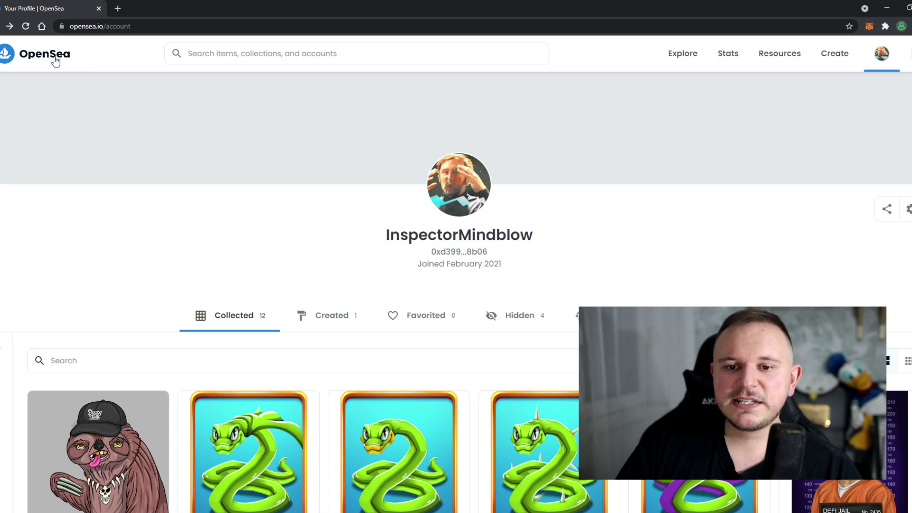
left_click(55, 61)
scroll(340, 299, "down", 15)
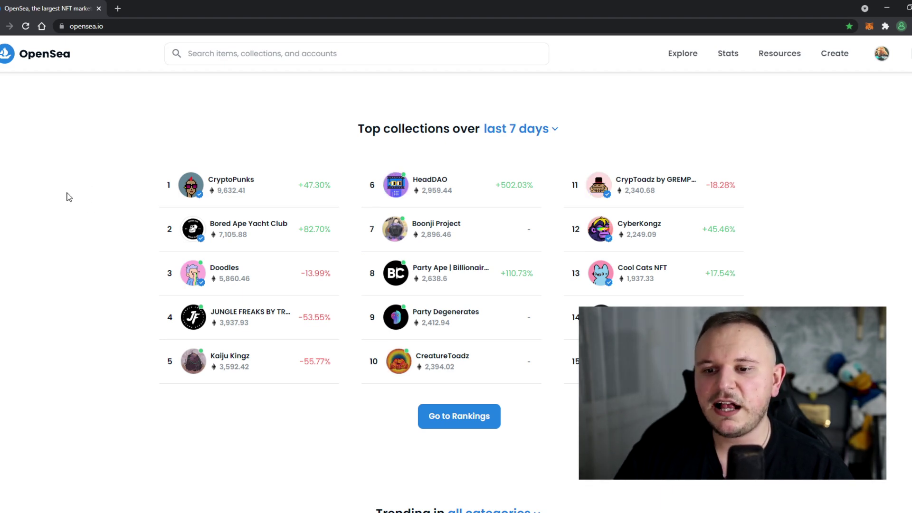
scroll(130, 215, "down", 8)
scroll(132, 218, "up", 6)
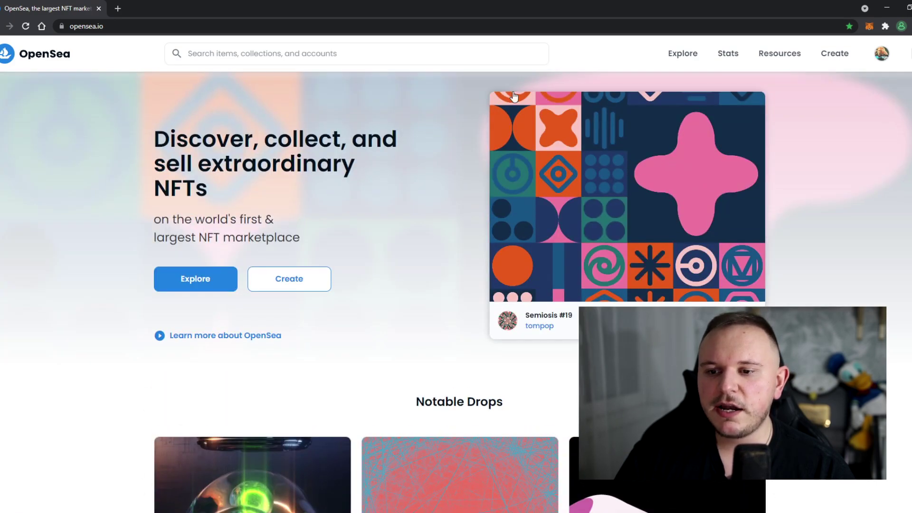
scroll(333, 245, "down", 8)
scroll(551, 259, "down", 12)
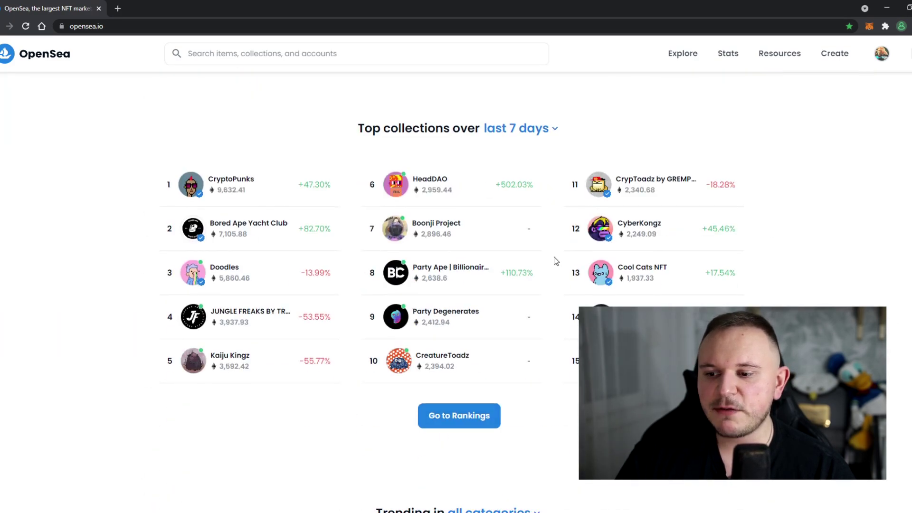
scroll(542, 256, "up", 7)
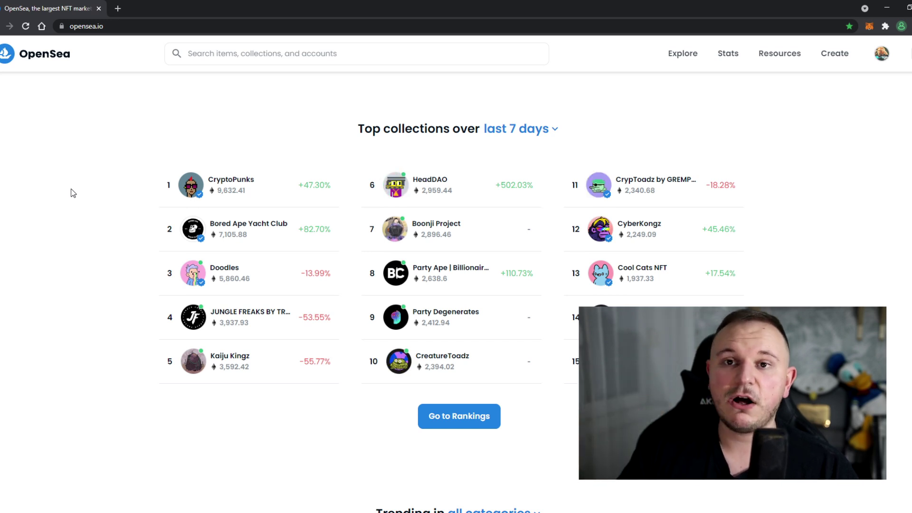
scroll(146, 261, "up", 10)
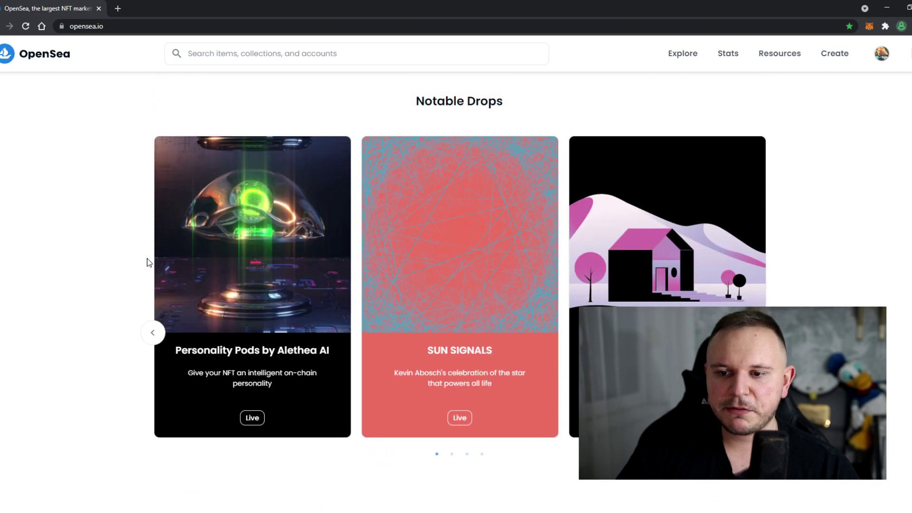
scroll(146, 261, "down", 10)
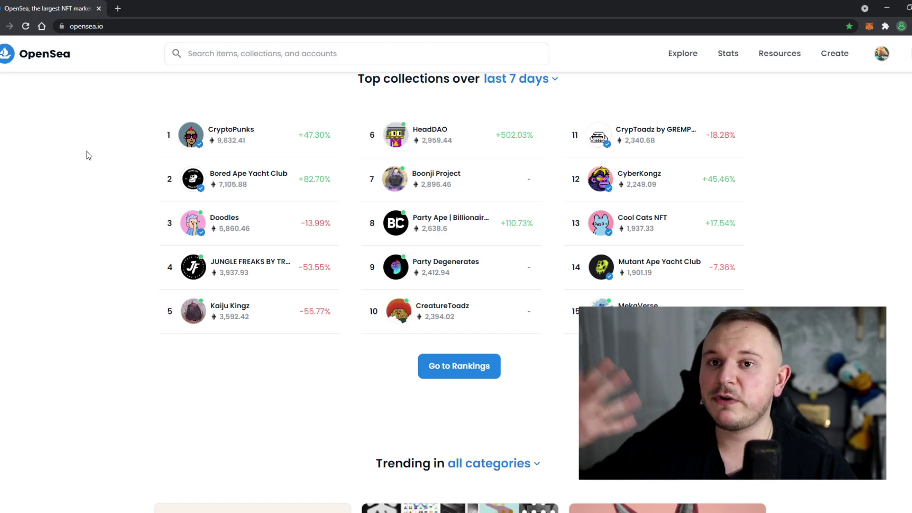
scroll(86, 151, "up", 5)
scroll(218, 163, "up", 5)
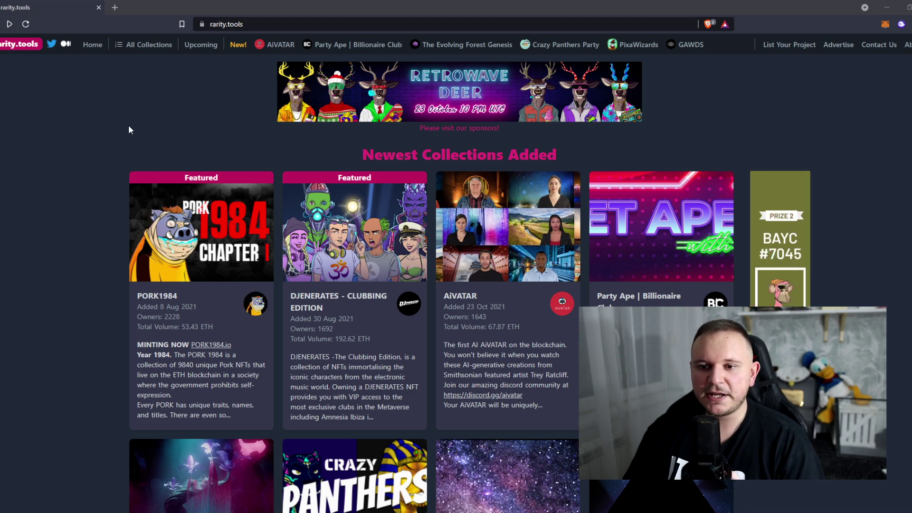
key("ctrl+l")
Step: Open rarity.tools' Upcoming NFT Sales list from the top navigation
left_click(90, 142)
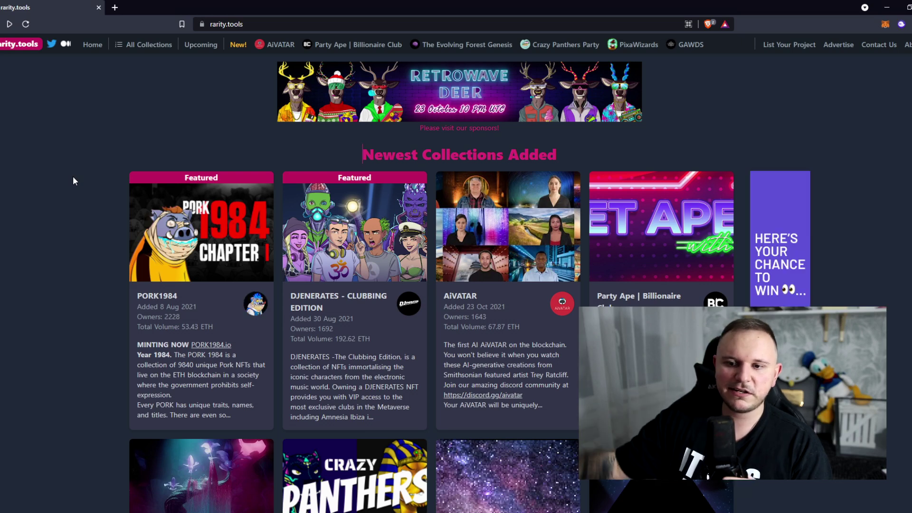
key("ctrl+l")
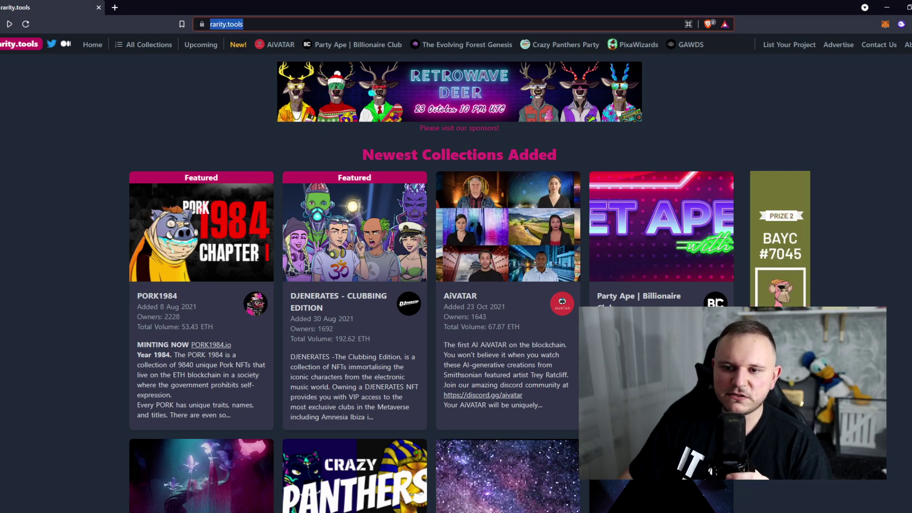
left_click(110, 107)
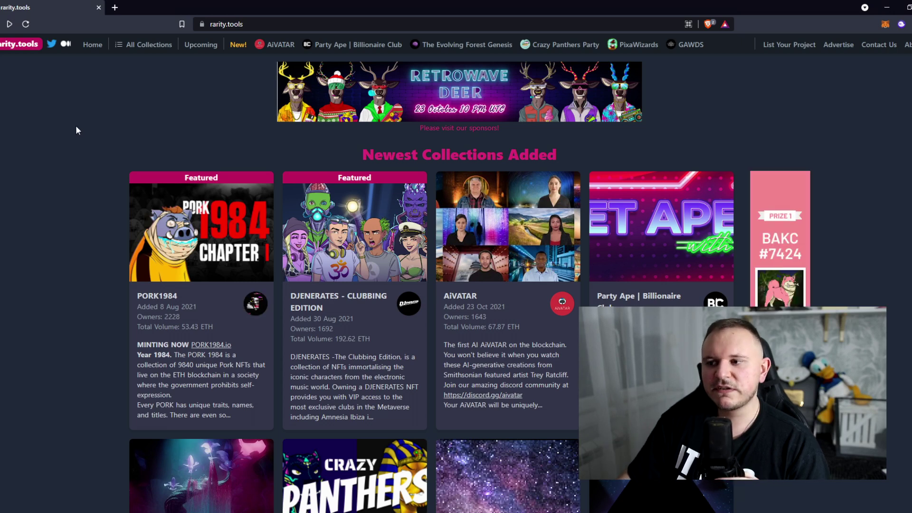
left_click(196, 47)
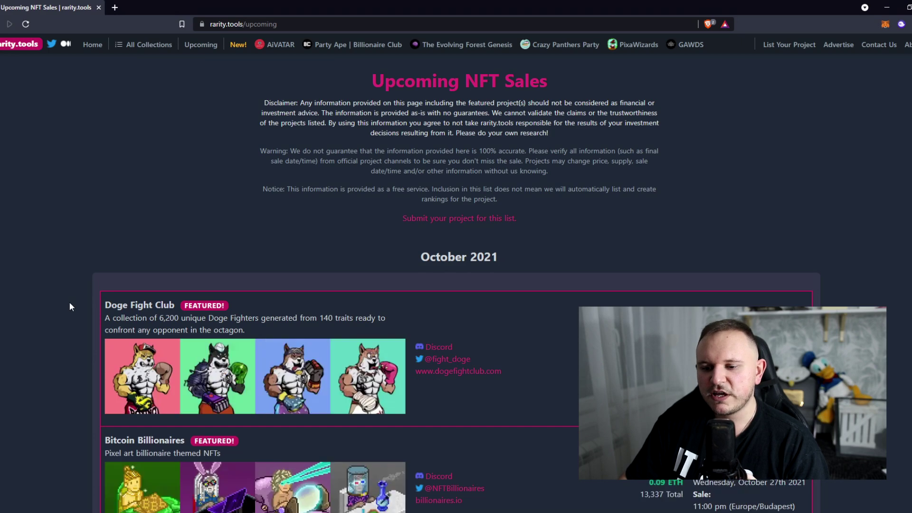
scroll(69, 306, "down", 3)
scroll(90, 306, "down", 5)
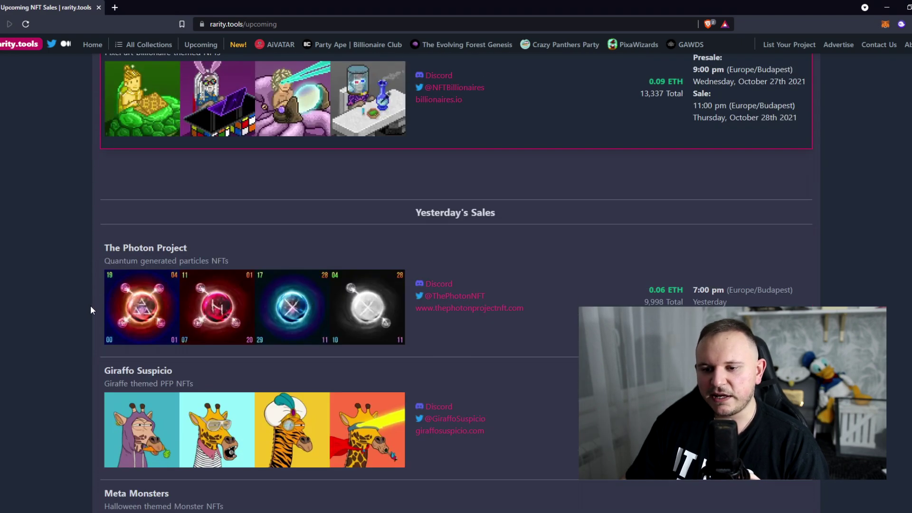
scroll(109, 277, "up", 4)
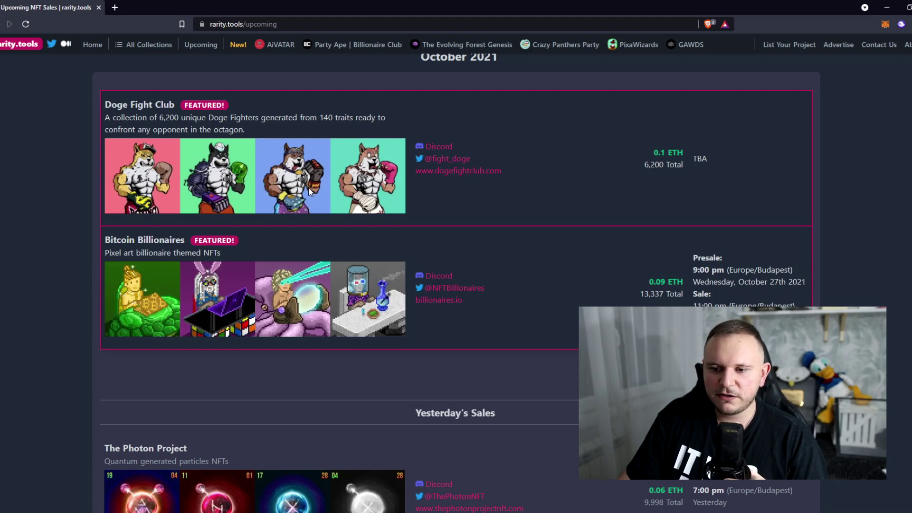
scroll(309, 187, "down", 10)
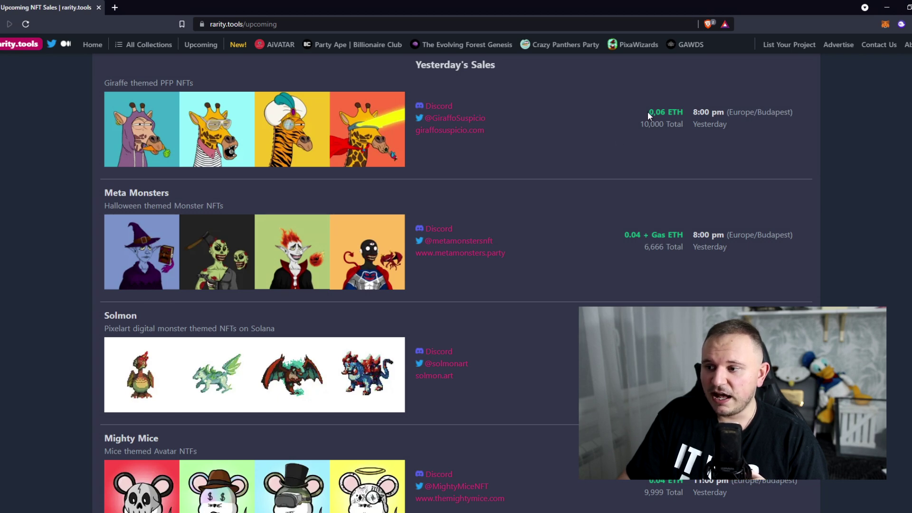
left_click_drag(647, 112, 676, 113)
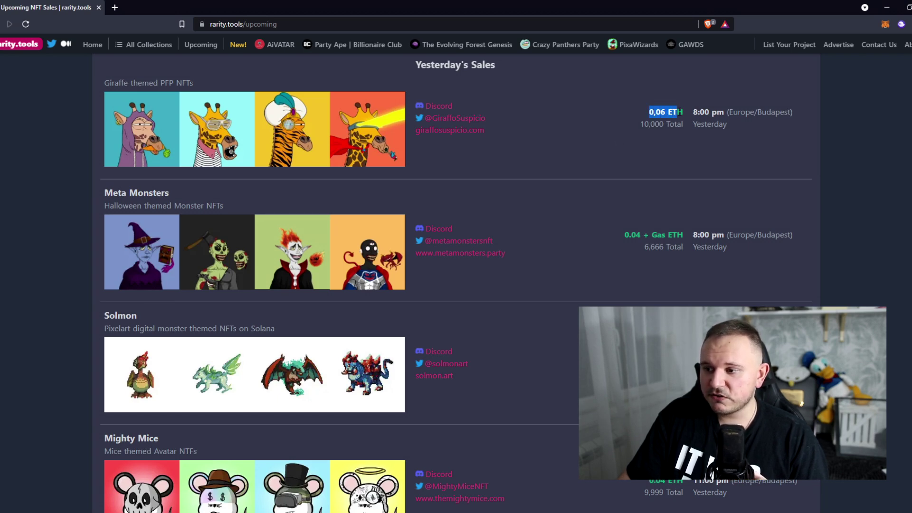
scroll(483, 176, "up", 8)
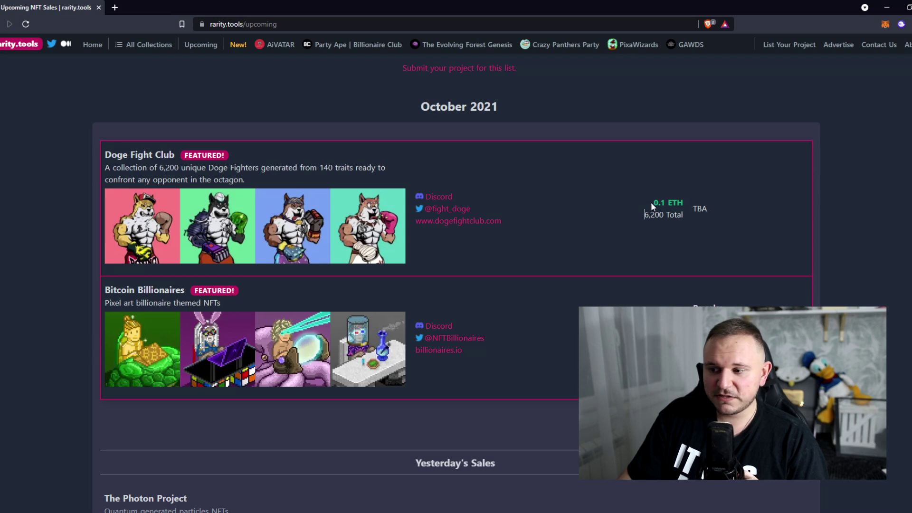
left_click(551, 186)
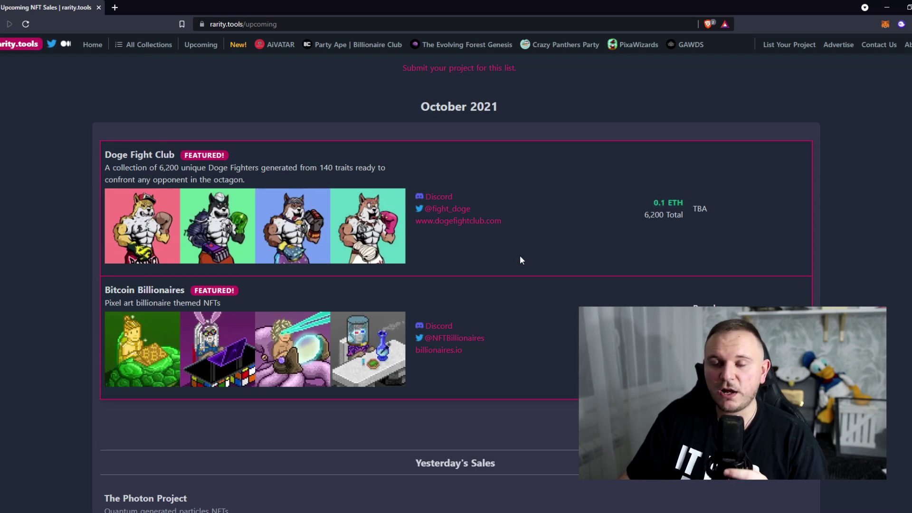
middle_click(441, 211)
Step: Close the Doge Fight Club Twitter profile and note its 0.1 ETH mint price
left_click(161, 7)
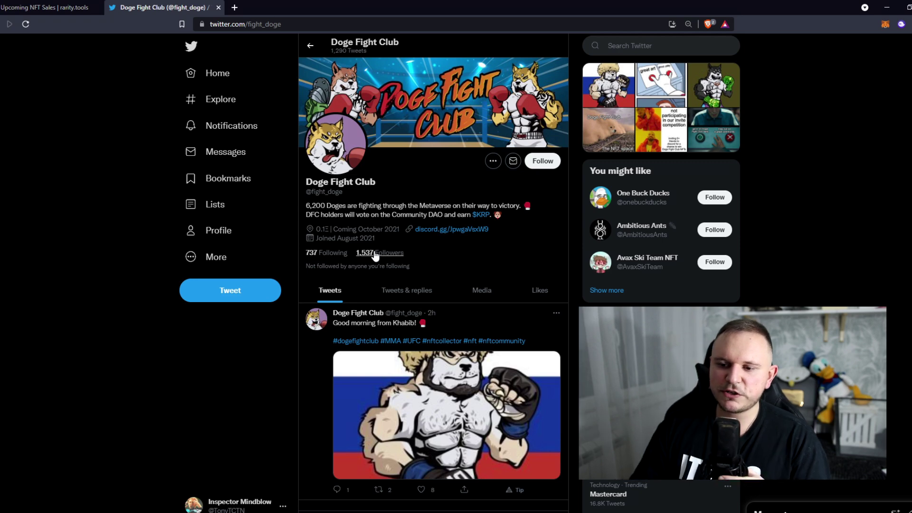
key("ctrl+w")
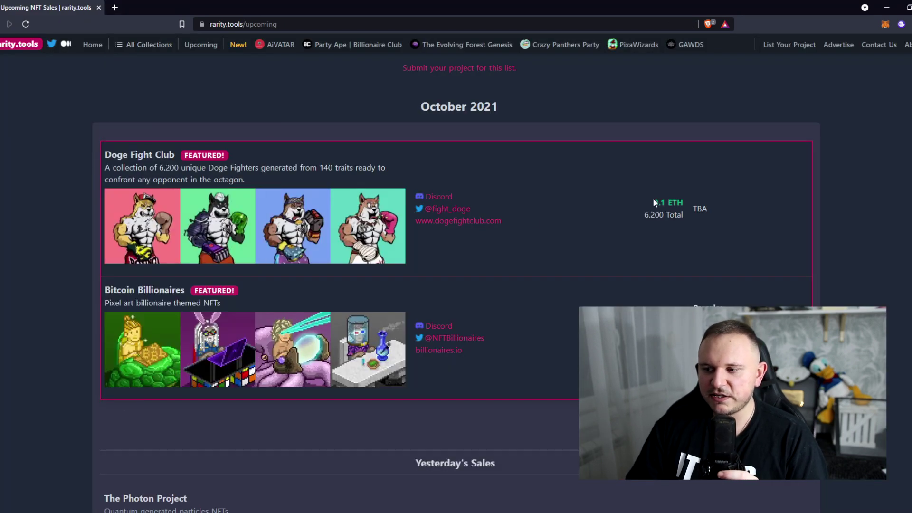
left_click_drag(651, 201, 688, 205)
left_click(584, 252)
scroll(575, 263, "down", 5)
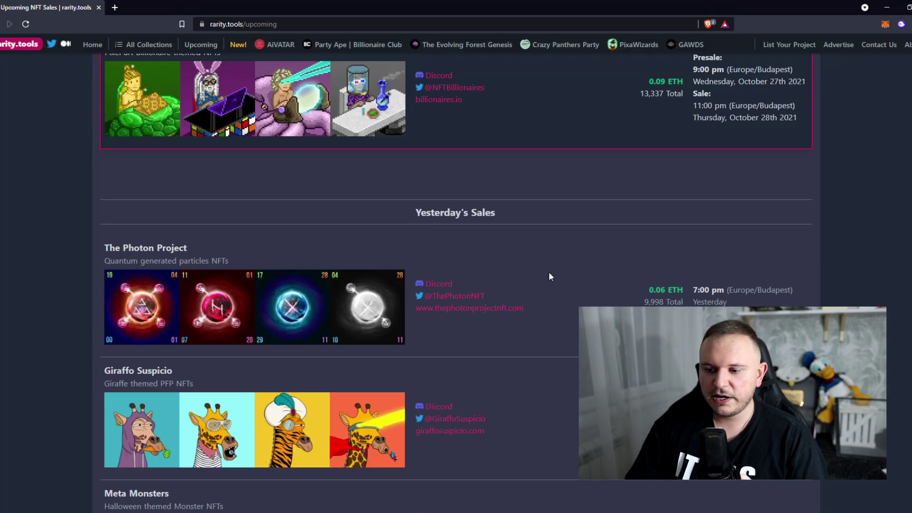
scroll(549, 270, "down", 3)
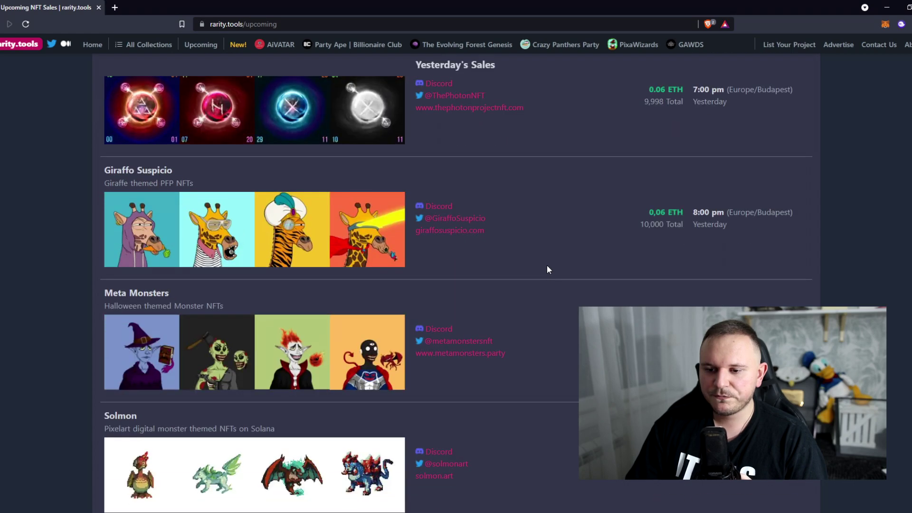
Step: Open Giraffo Suspicio's Twitter profile in a new tab and enlarge its first tweet's giraffe image
middle_click(446, 221)
left_click(166, 5)
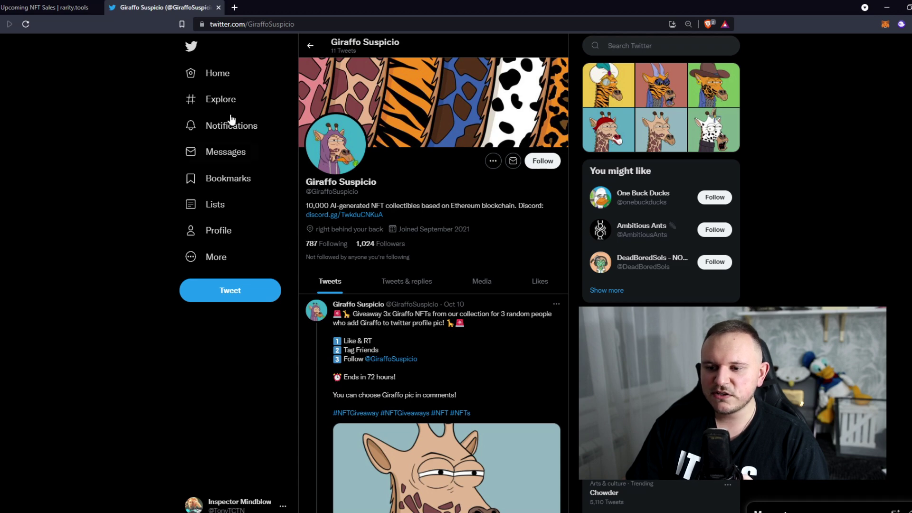
scroll(377, 223, "down", 10)
scroll(377, 223, "up", 5)
left_click(377, 223)
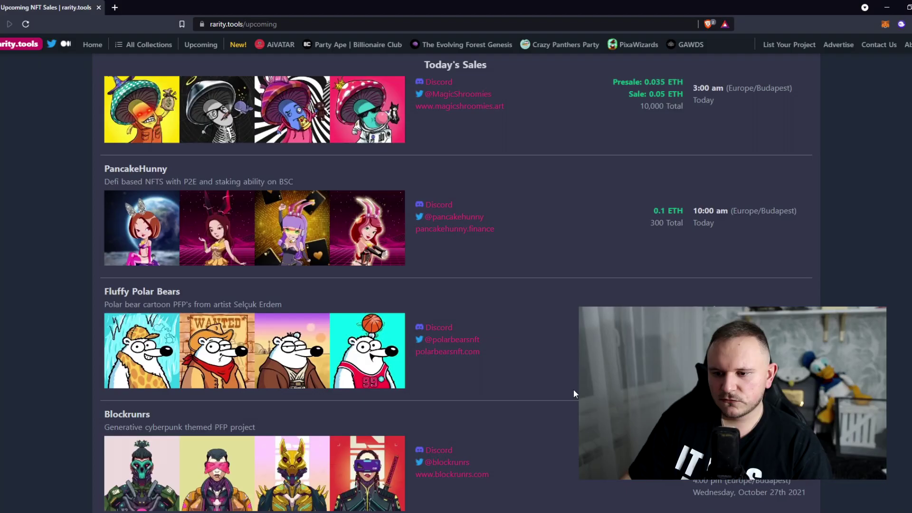
scroll(573, 389, "down", 5)
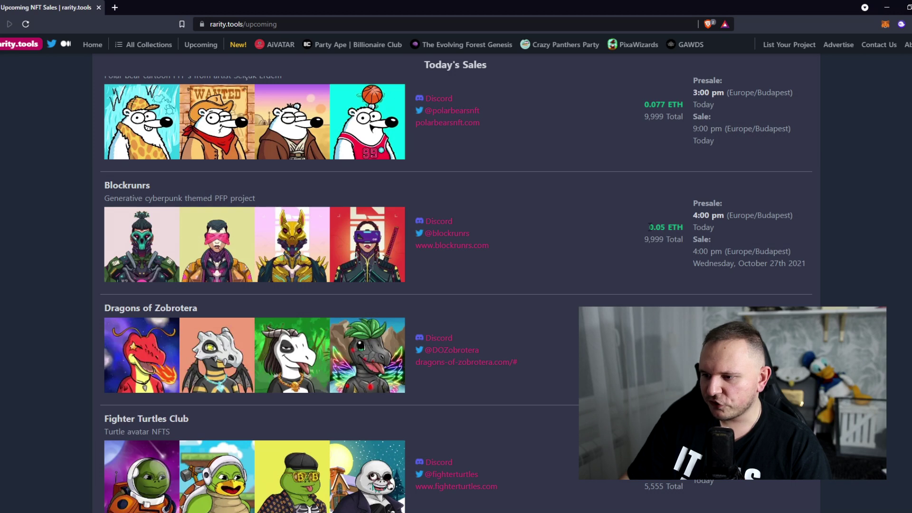
Step: Check the Blockrunrs listing's price and its 9,999 total supply
left_click_drag(650, 227, 682, 240)
left_click(673, 236)
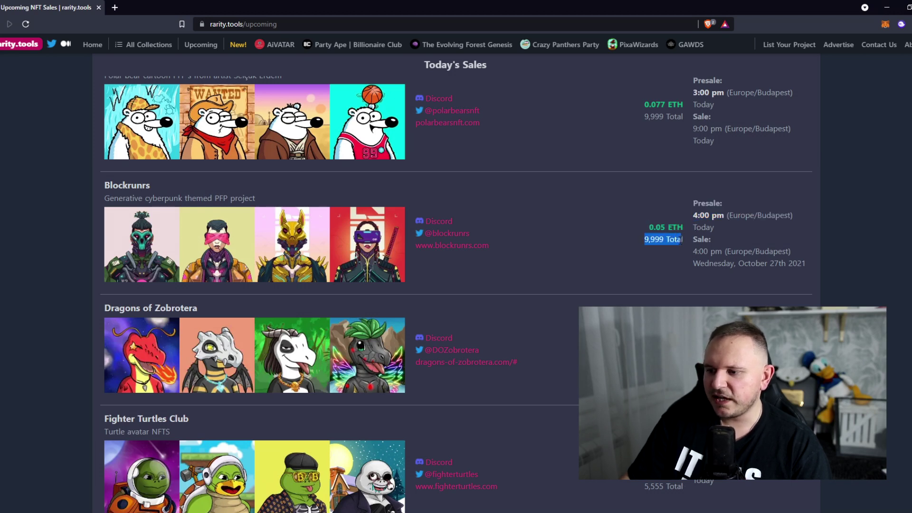
left_click(675, 240)
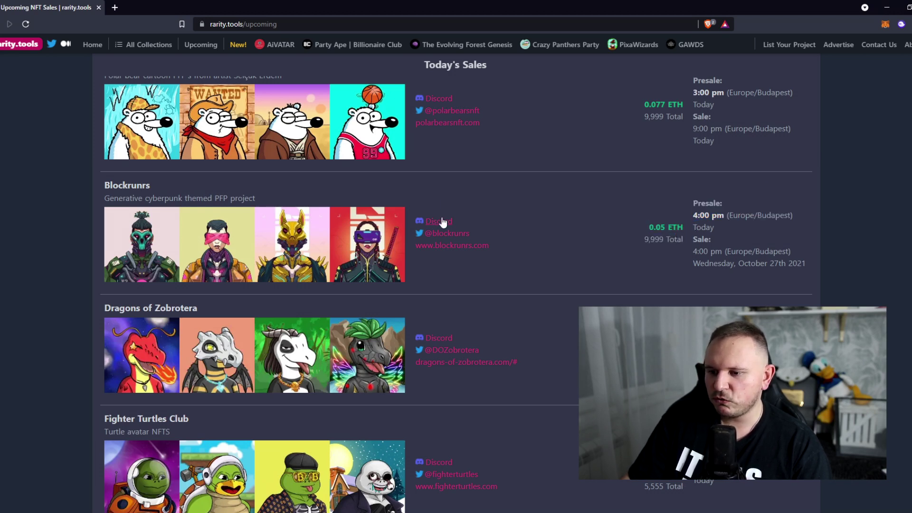
left_click(442, 233)
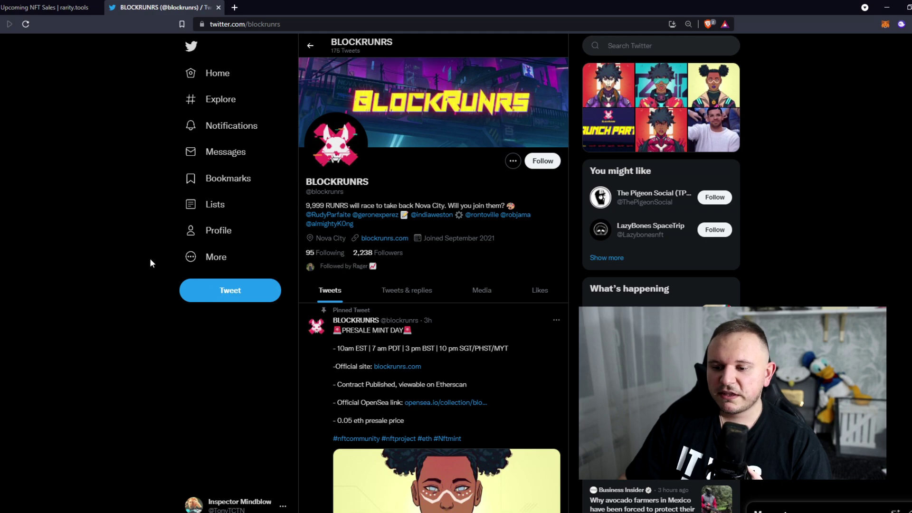
scroll(151, 263, "down", 12)
scroll(191, 275, "up", 8)
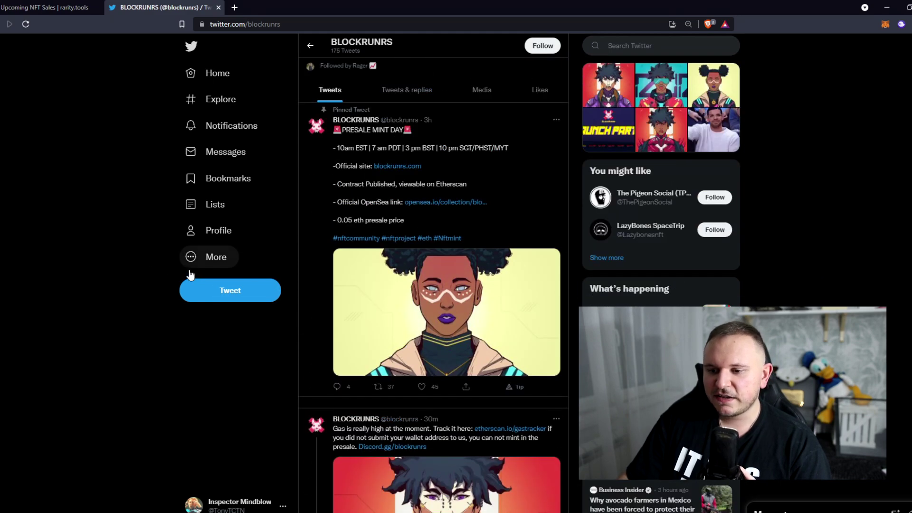
scroll(191, 275, "up", 4)
key("alt+Left")
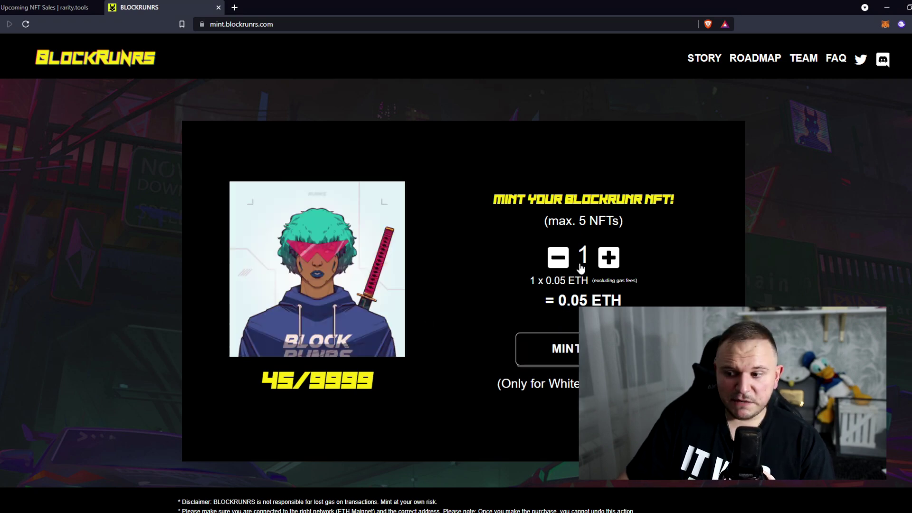
Step: Try minting one Blockrunr NFT for 0.05 ETH, check the MetaMask gas fee, and reject the transaction
left_click(546, 349)
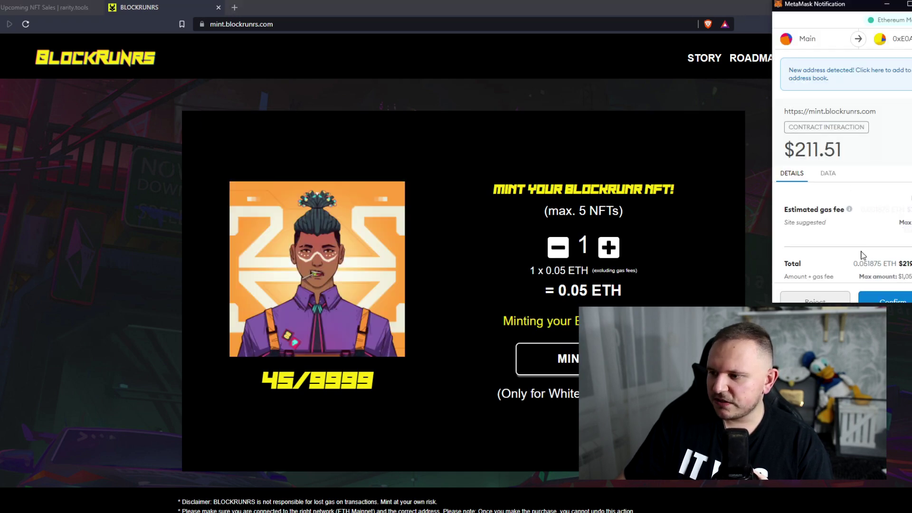
double_click(903, 209)
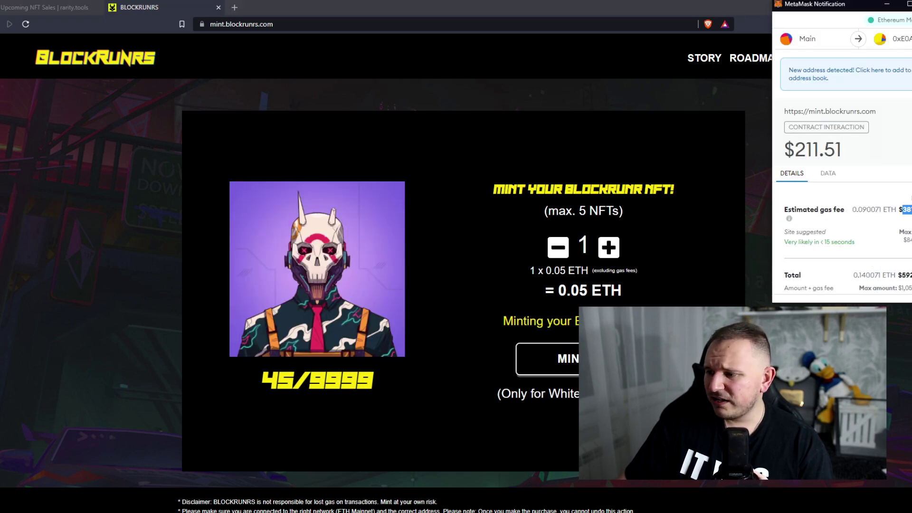
scroll(908, 96, "down", 1)
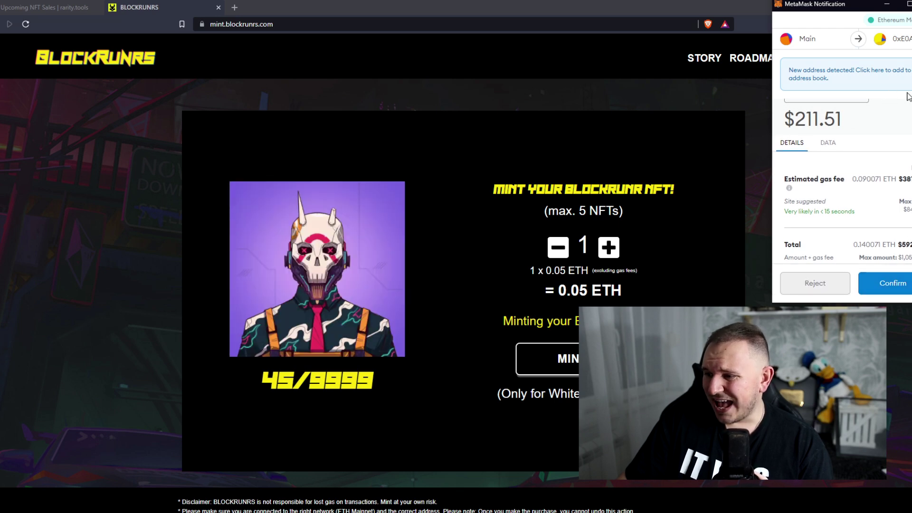
scroll(884, 163, "up", 1)
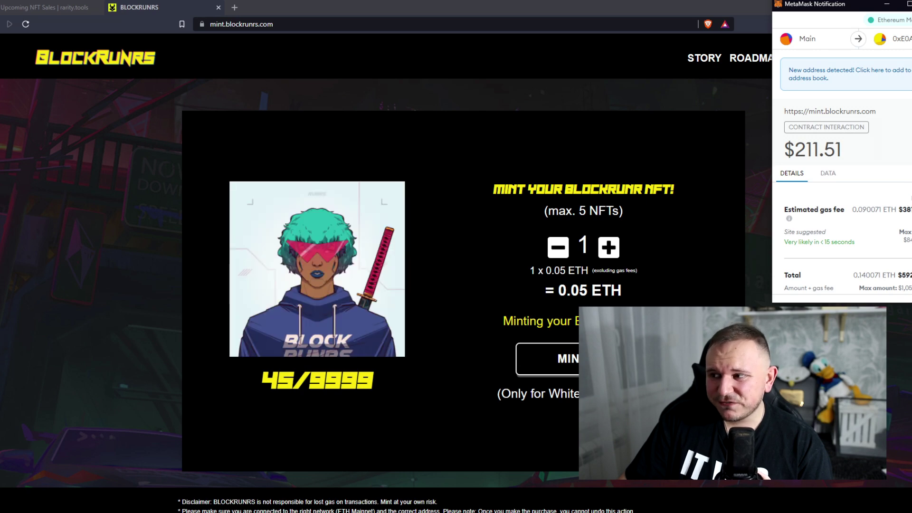
left_click(909, 193)
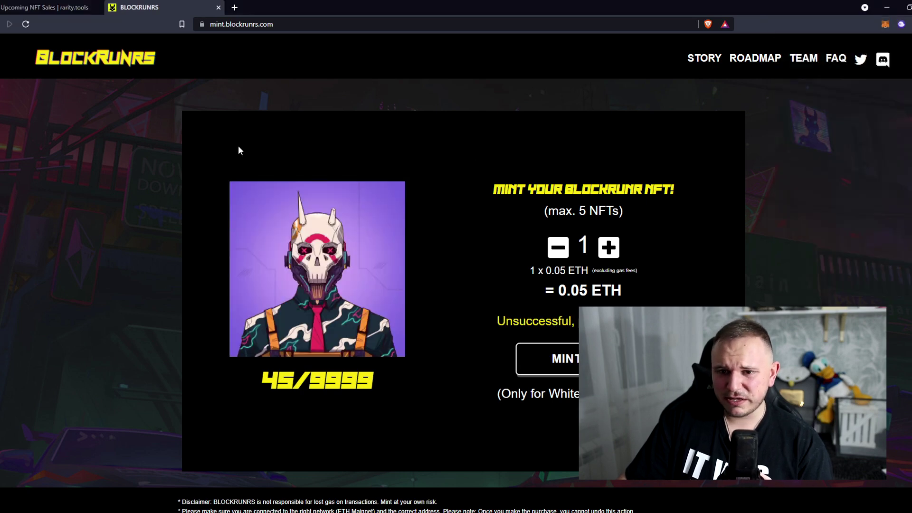
left_click(95, 57)
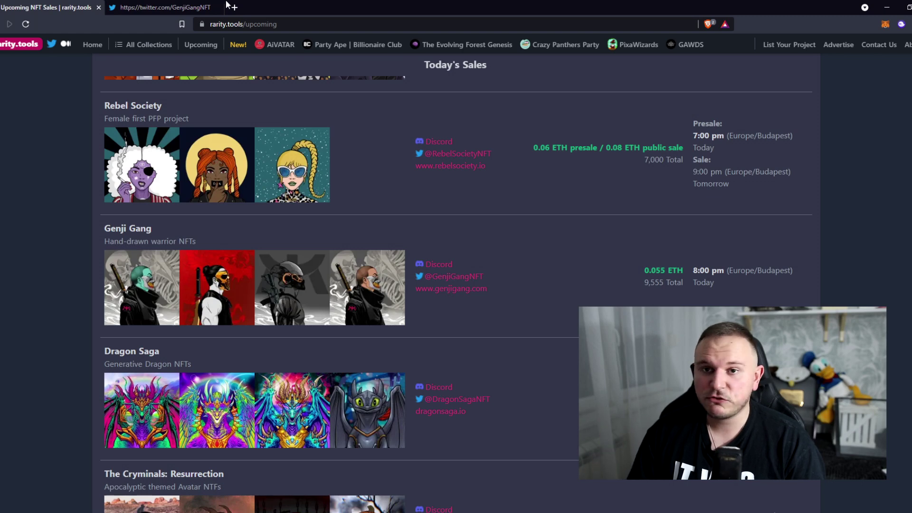
Step: Close the Genji Gang tab and open Twitter tabs for Dragon Saga, The Cryminals, The Modz and Whatty Club
middle_click(171, 5)
scroll(436, 205, "down", 4)
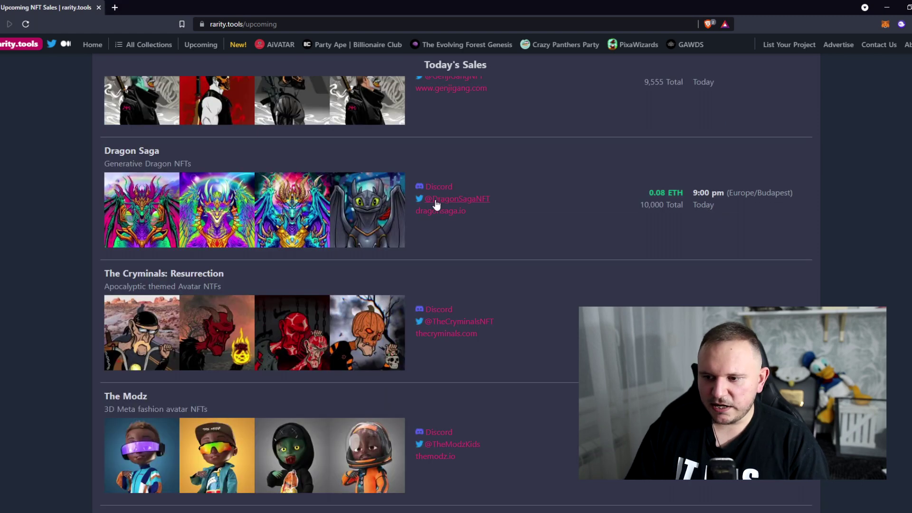
middle_click(446, 323)
middle_click(445, 447)
scroll(444, 444, "down", 5)
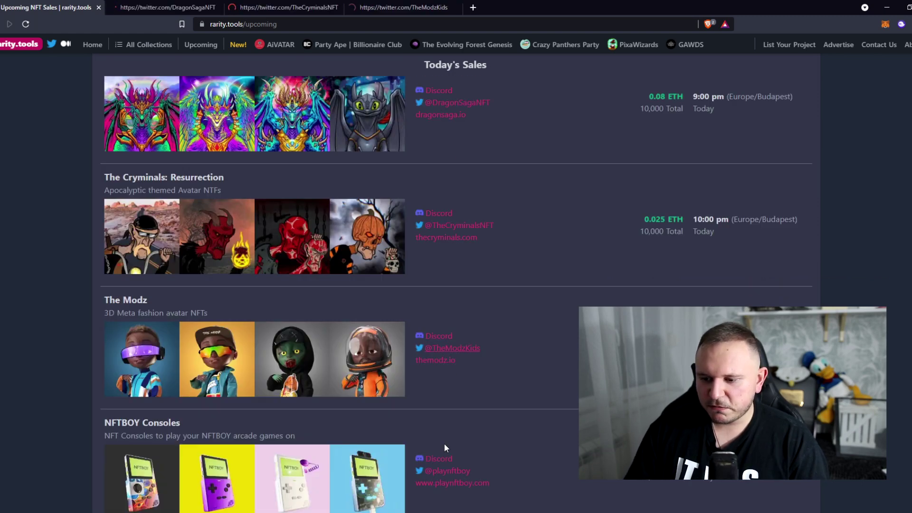
middle_click(434, 317)
middle_click(441, 445)
scroll(442, 431, "down", 5)
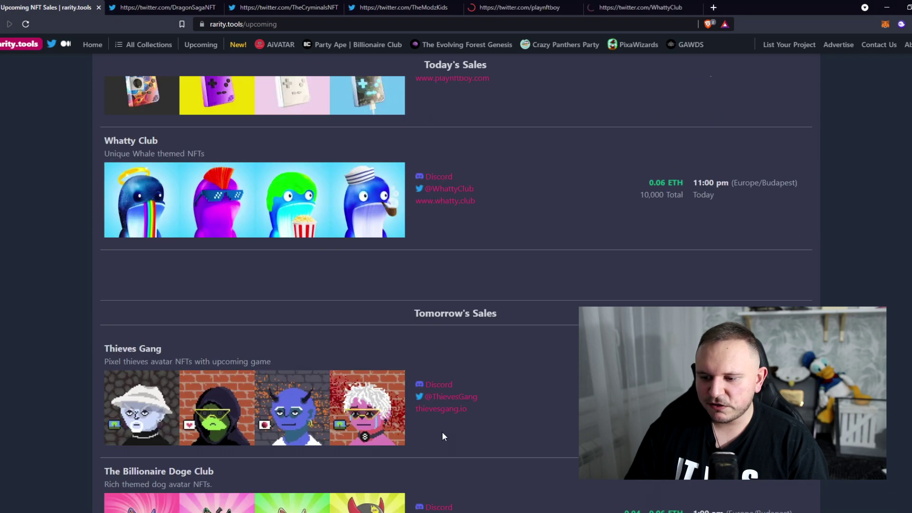
middle_click(448, 397)
scroll(448, 401, "down", 5)
middle_click(449, 269)
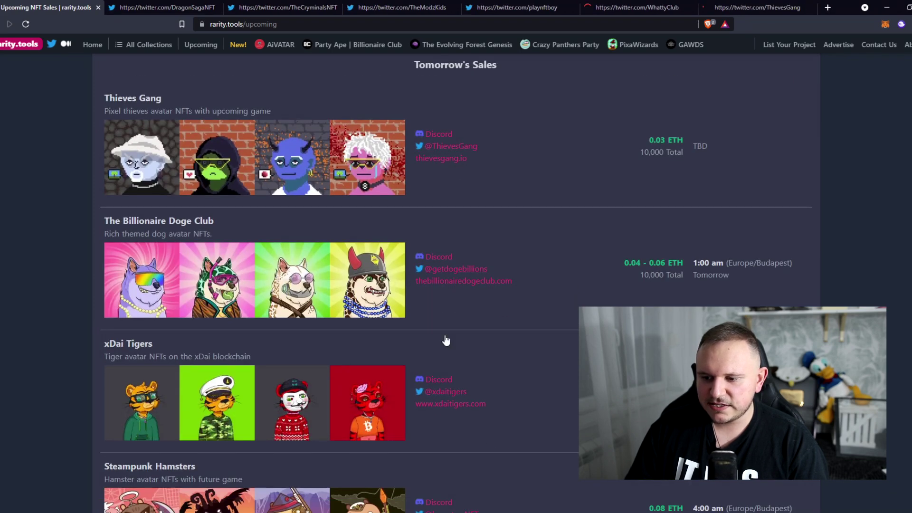
left_click(145, 5)
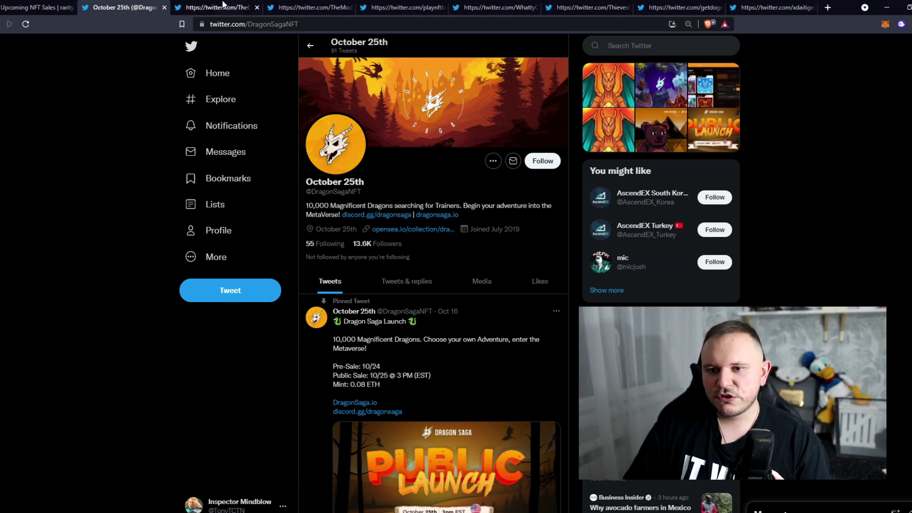
left_click(223, 6)
key("ctrl+w")
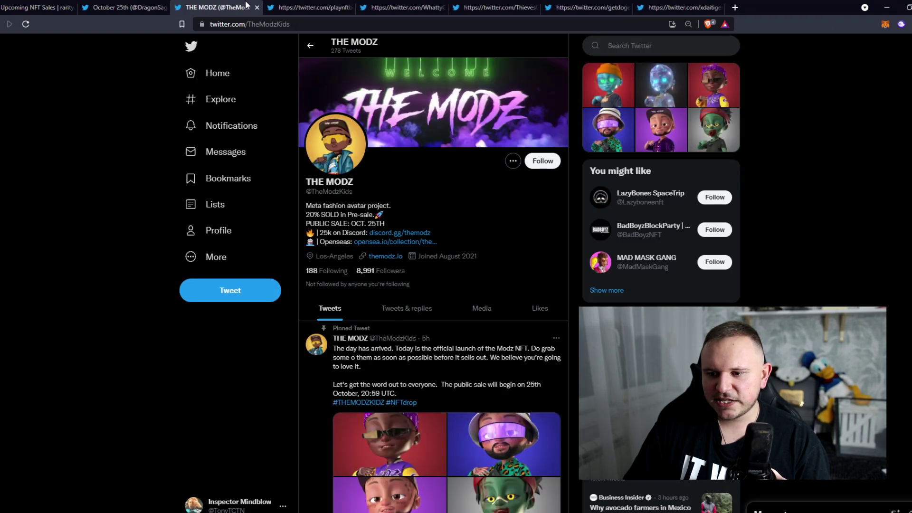
key("ctrl+w")
key("ctrl+w")
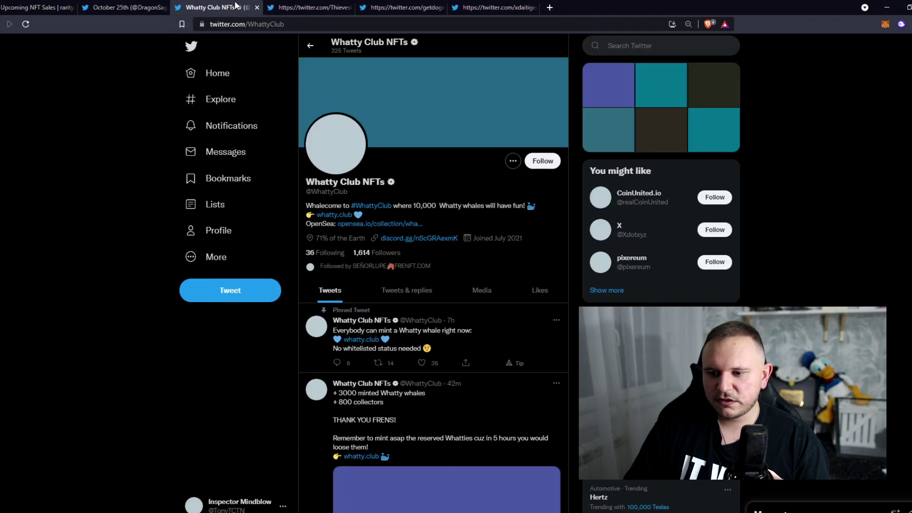
key("ctrl+w")
key("ctrl+w")
key("ctrl+w")
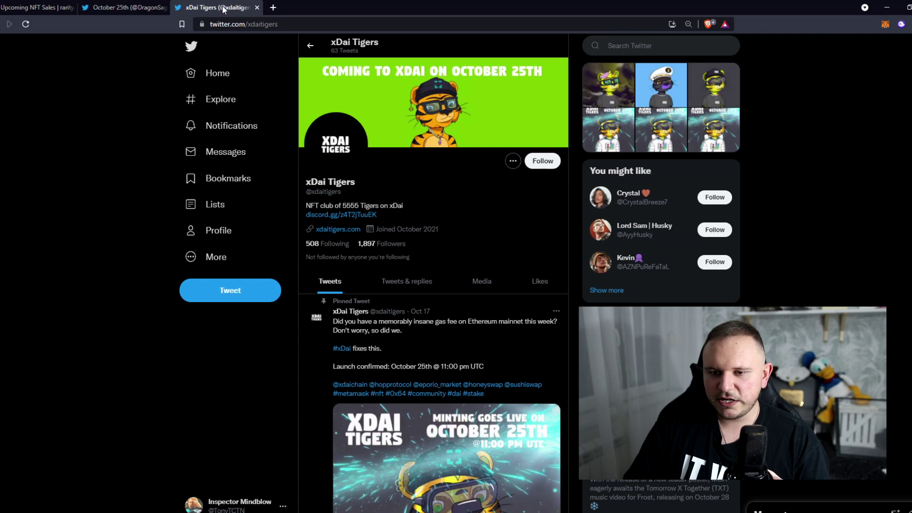
key("ctrl+shift+t")
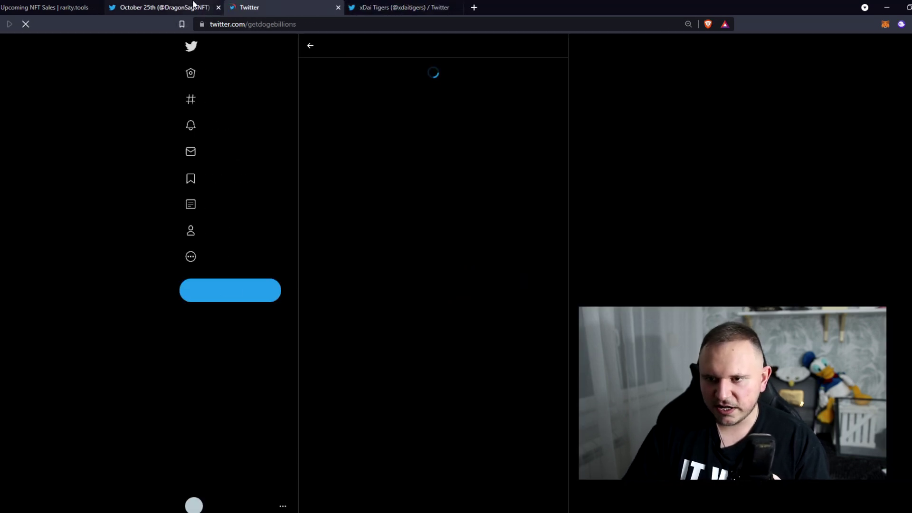
middle_click(194, 4)
middle_click(333, 7)
Step: On rarity.tools, note Billionaire Doge Club's sale day and 0.04–0.06 ETH price, open its website, and view its Twitter
left_click(28, 7)
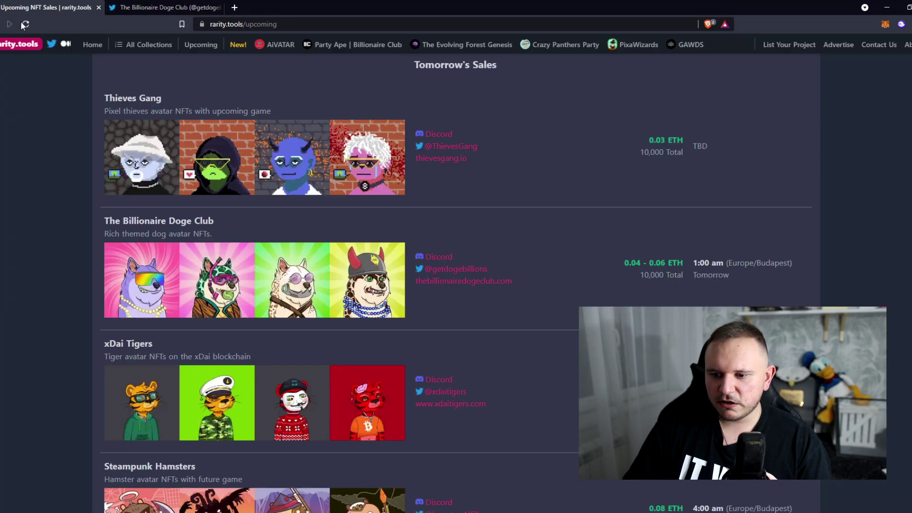
double_click(699, 278)
left_click(685, 275)
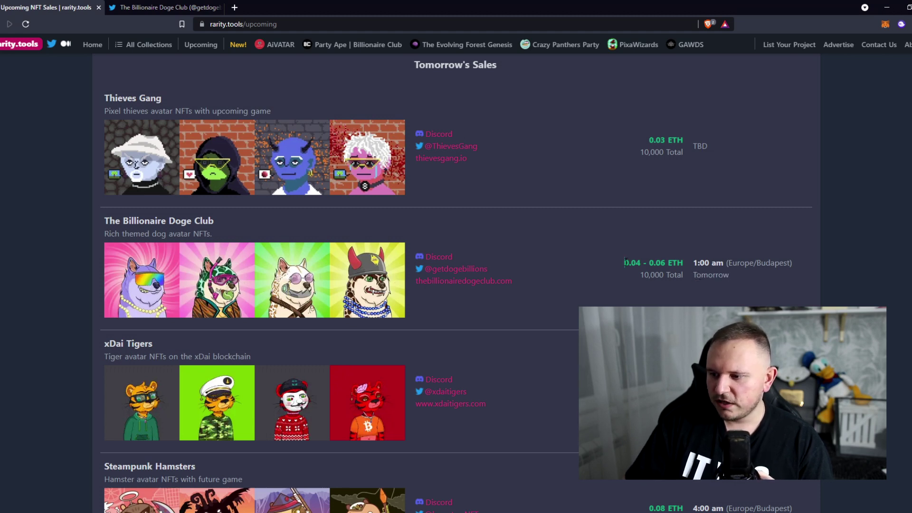
left_click_drag(625, 262, 684, 266)
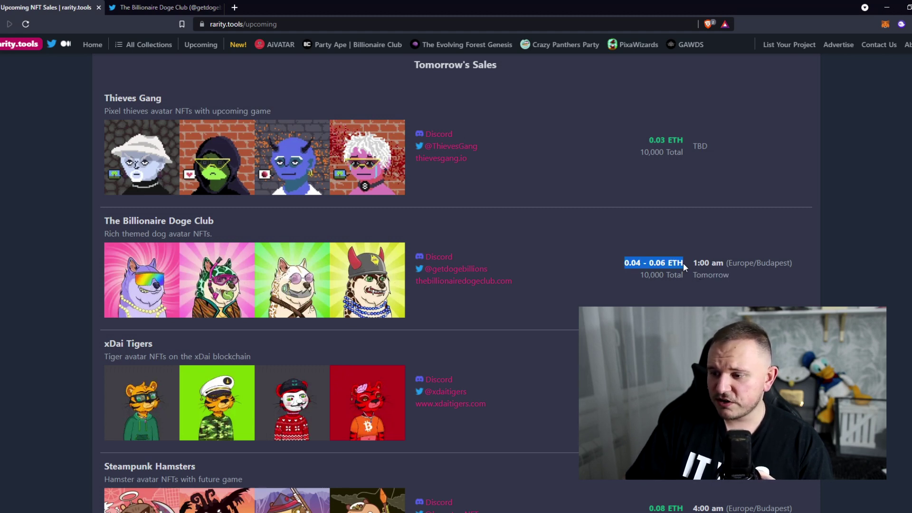
left_click(594, 261)
middle_click(496, 280)
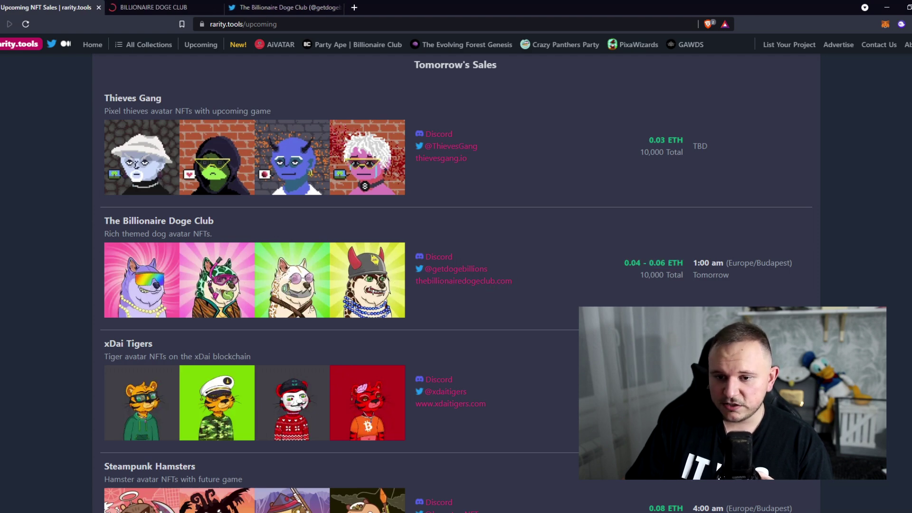
left_click(270, 7)
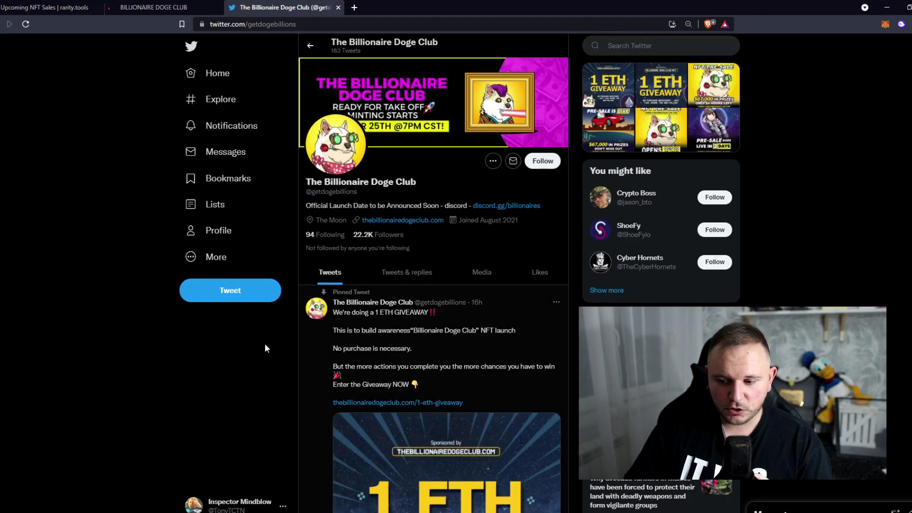
scroll(264, 343, "down", 6)
Step: Review the Billionaire Doge Club site's 0.07 ETH price, roadmap, trait rarity, FAQs and team, then open its Instagram
scroll(269, 344, "up", 5)
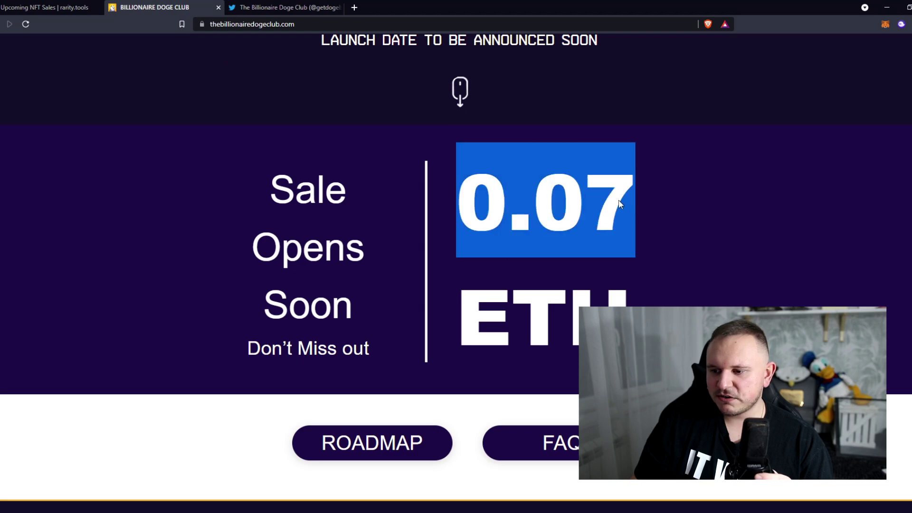
scroll(435, 344, "down", 10)
scroll(430, 333, "down", 15)
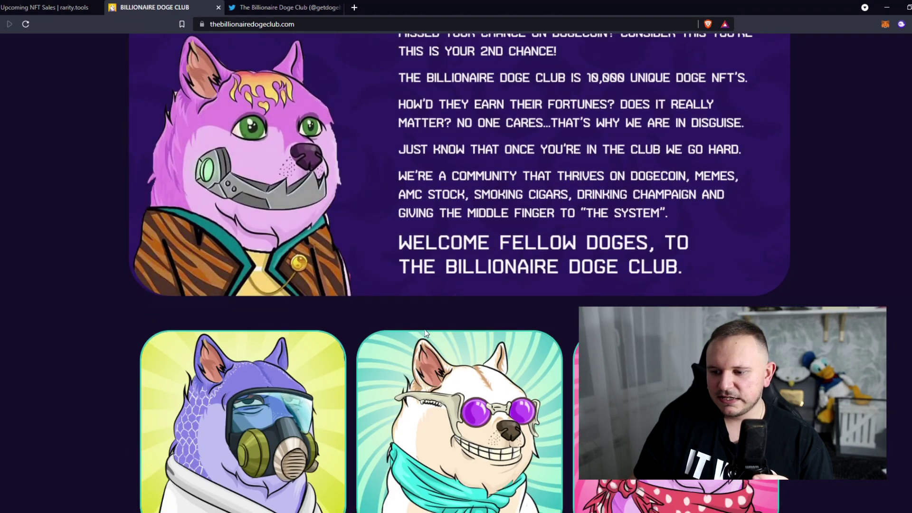
scroll(315, 285, "up", 5)
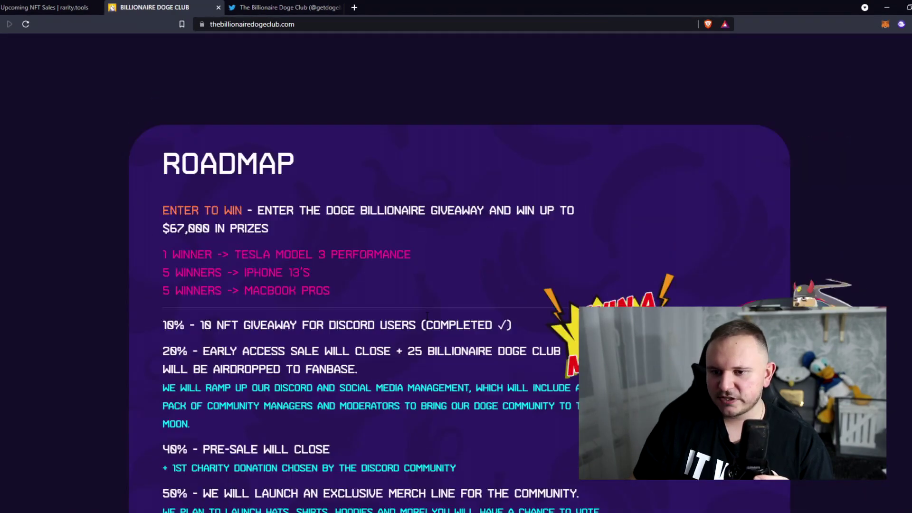
scroll(314, 281, "down", 15)
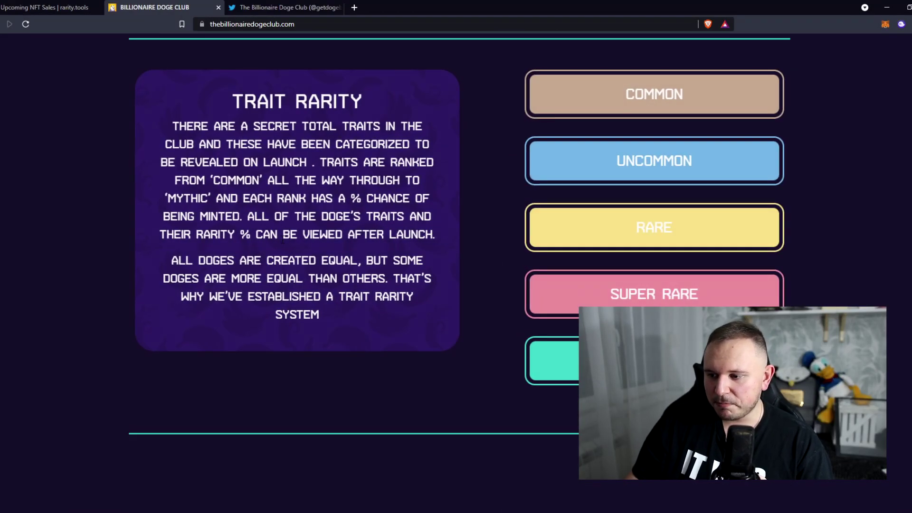
scroll(300, 268, "down", 10)
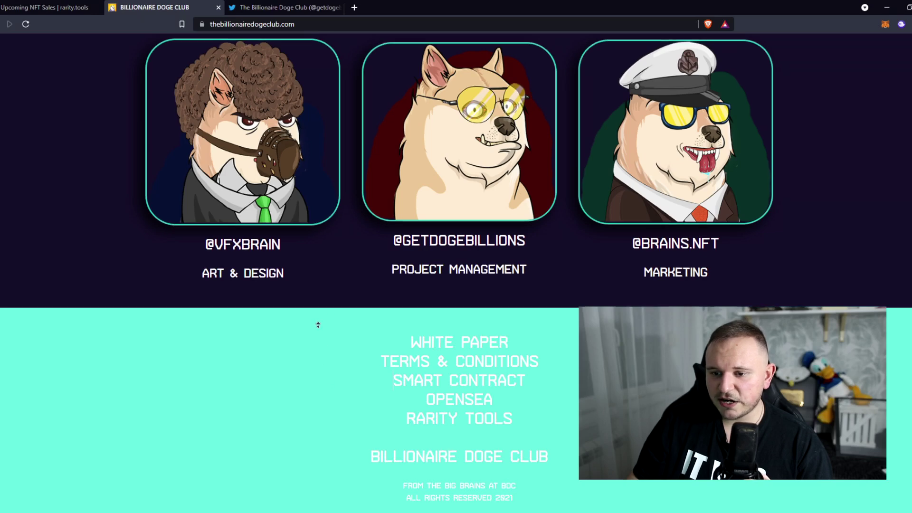
scroll(318, 351, "up", 3)
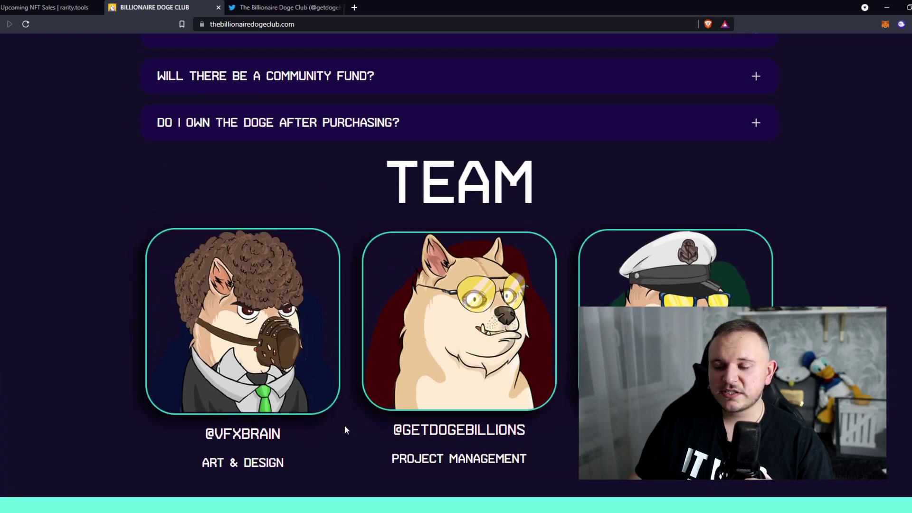
scroll(344, 423, "up", 5)
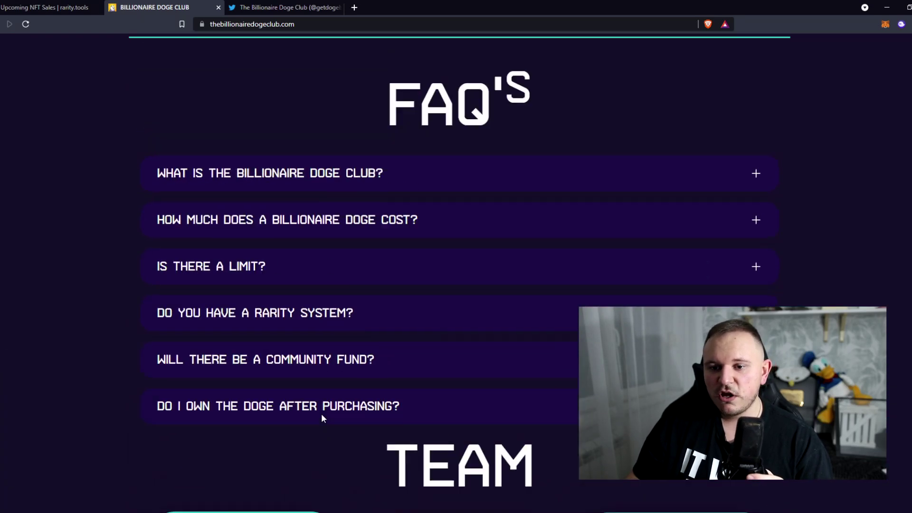
scroll(326, 416, "down", 6)
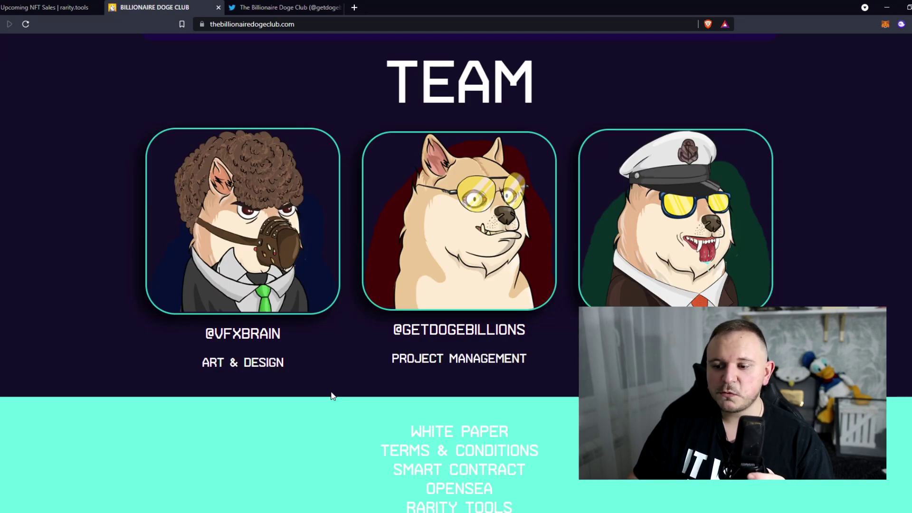
key("Home")
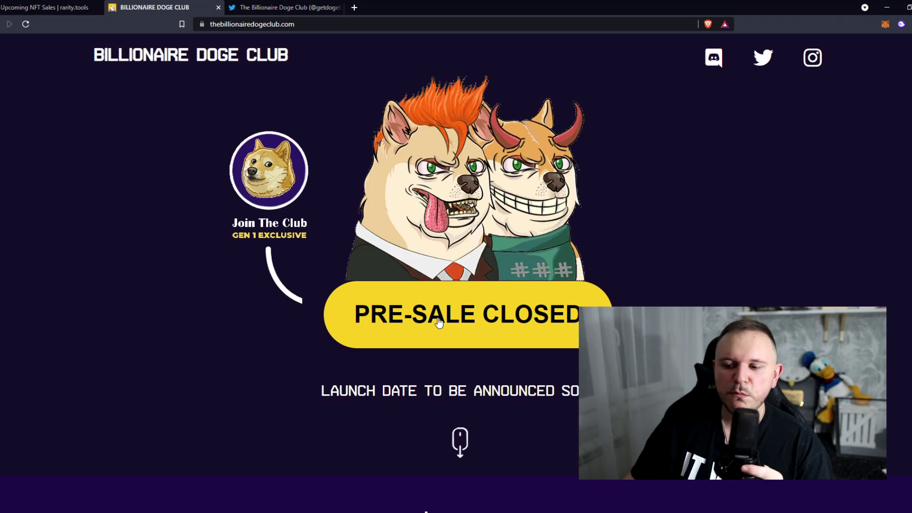
left_click(465, 325)
Step: Move from the club's website to the rarity.tools upcoming listing, then on to the club's Twitter profile
left_click(156, 7)
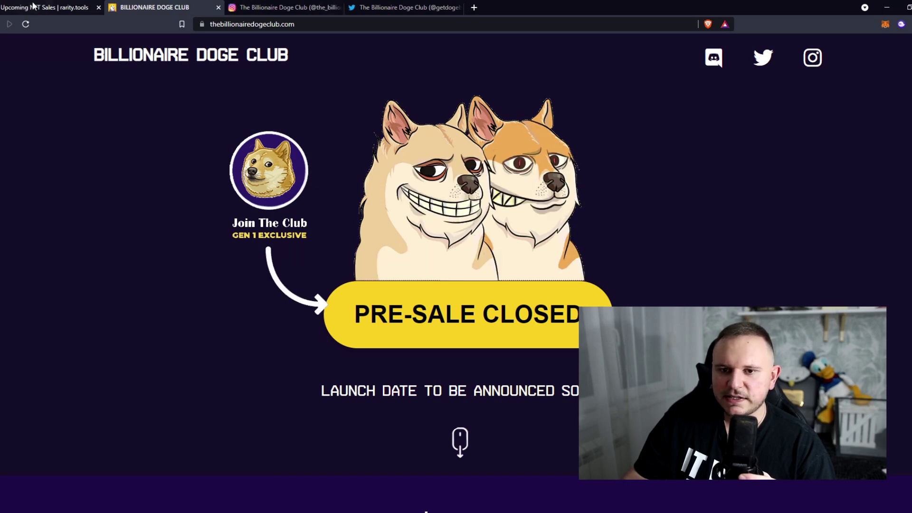
left_click(48, 7)
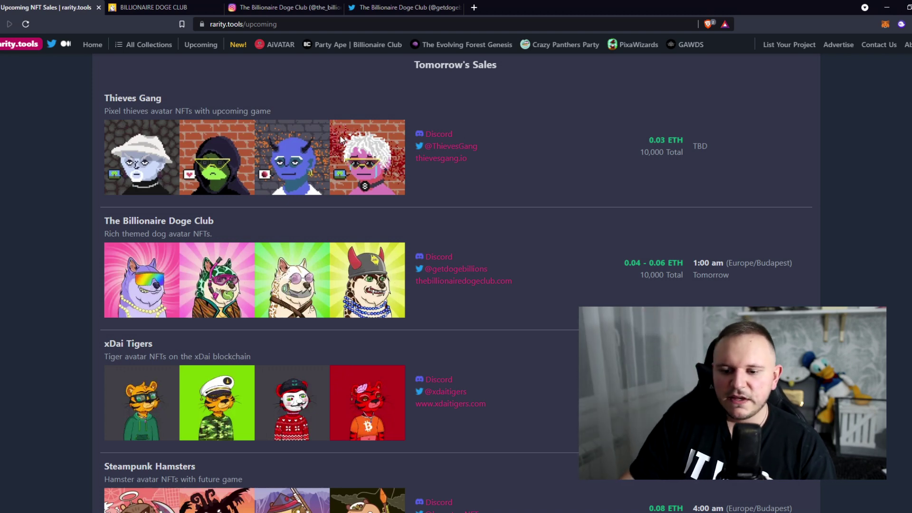
left_click(411, 15)
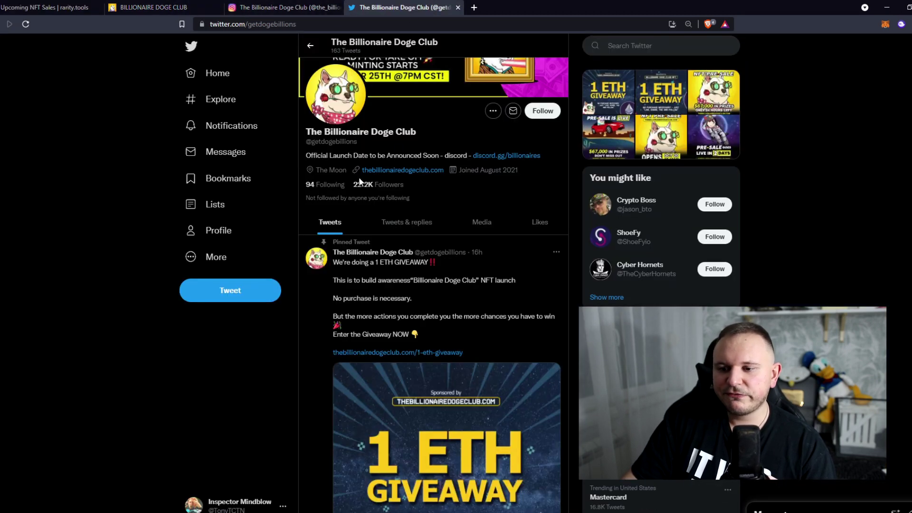
scroll(62, 292, "down", 8)
Step: Compare the club's Instagram posts with its Twitter profile, then close the Twitter page
key("ctrl+shift+Tab")
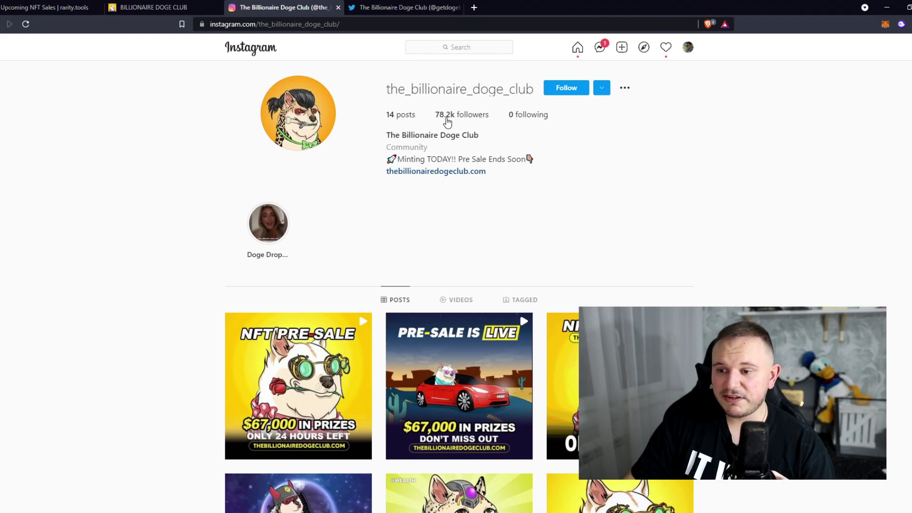
scroll(251, 342, "down", 4)
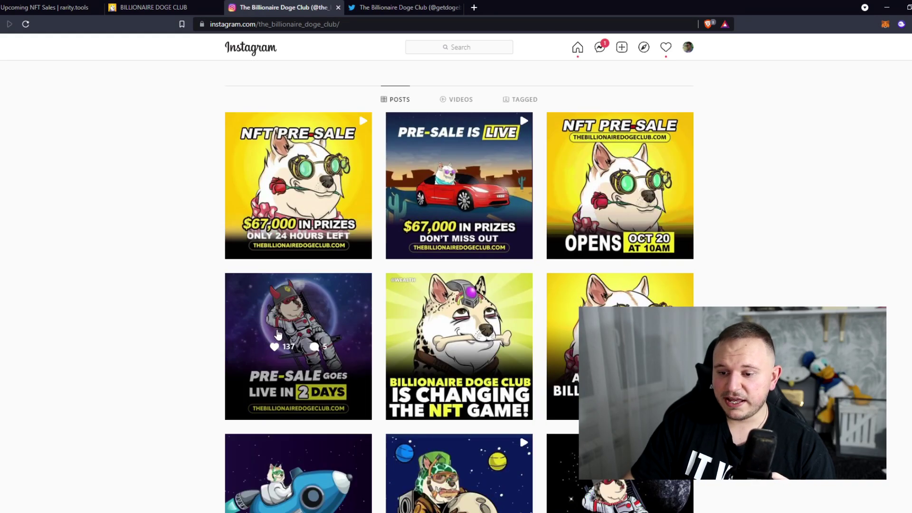
scroll(458, 287, "down", 2)
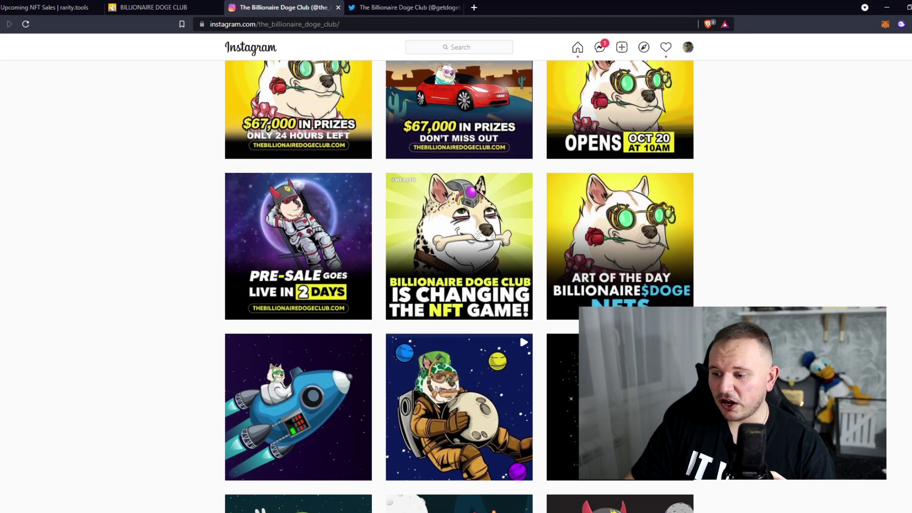
scroll(459, 286, "up", 6)
key("ctrl+Tab")
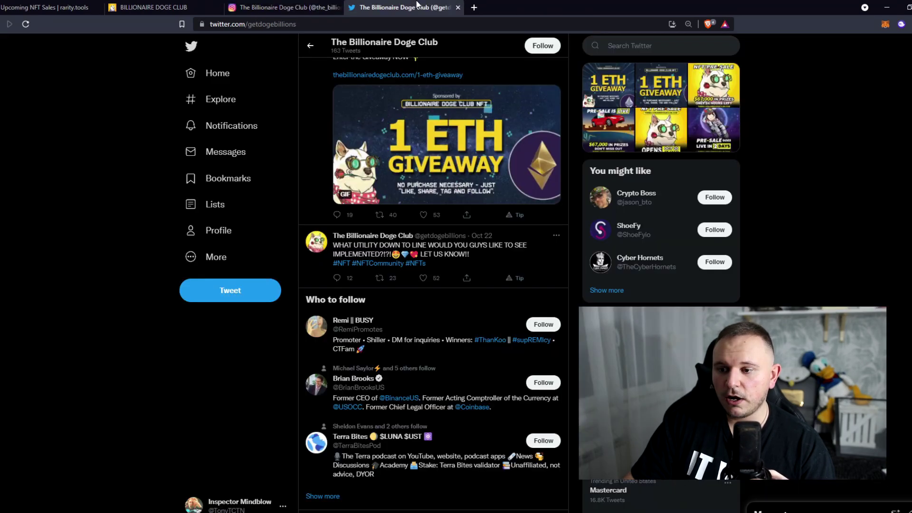
scroll(364, 261, "up", 5)
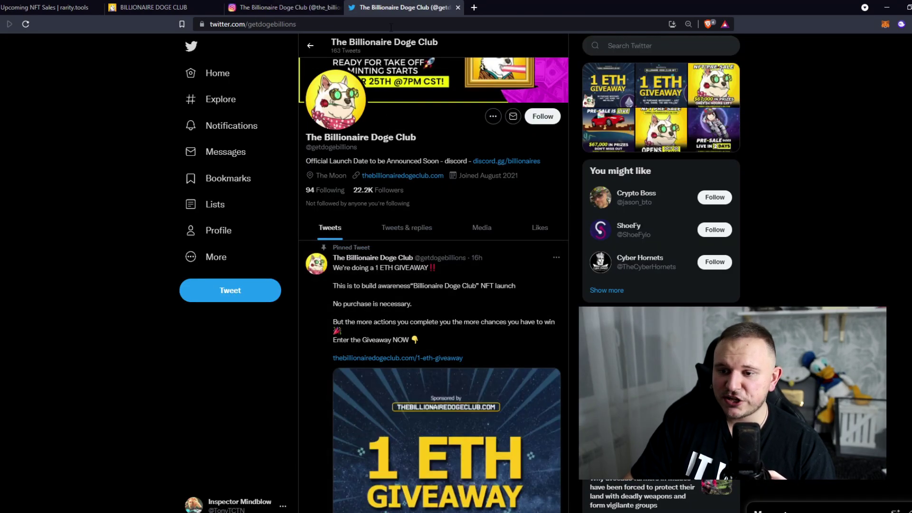
key("ctrl+w")
Step: Browse the crypto analyst's Instagram profile with 7 posts and 106 followers
scroll(486, 370, "down", 4)
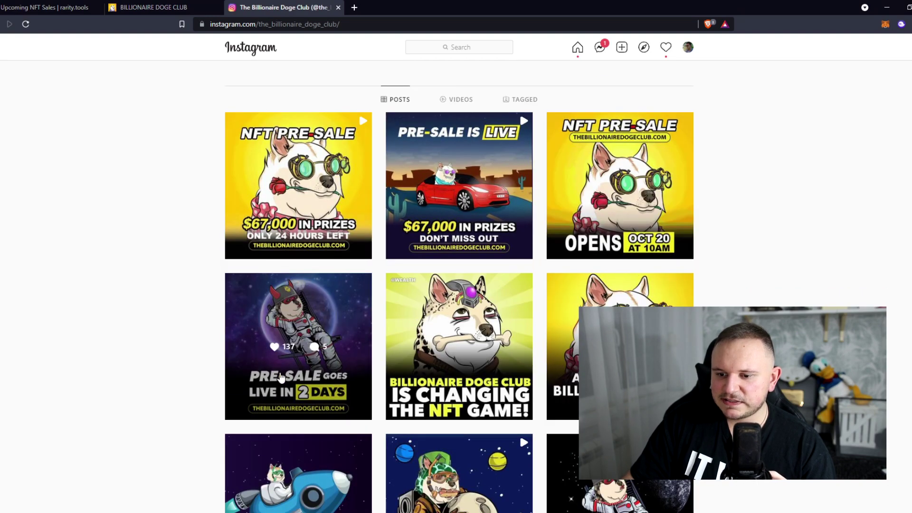
scroll(532, 359, "down", 5)
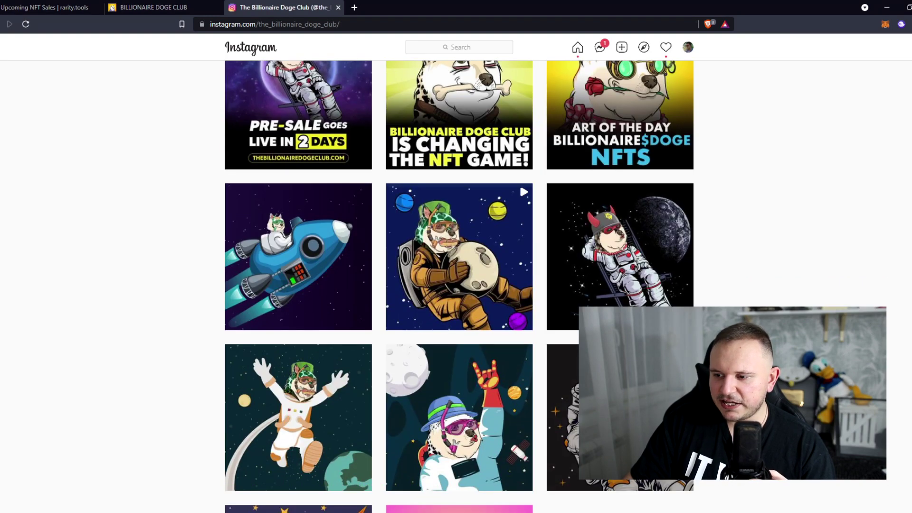
scroll(477, 451, "down", 3)
scroll(477, 452, "up", 2)
scroll(477, 451, "down", 2)
scroll(426, 378, "up", 15)
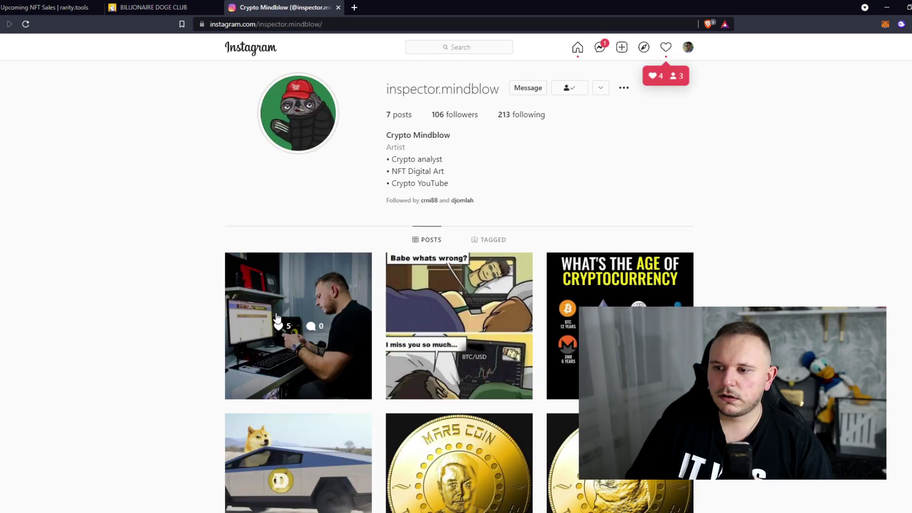
Step: Open the analyst's trading-desk post, like it, and start writing a comment
left_click(279, 315)
right_click(223, 322)
left_click(231, 260)
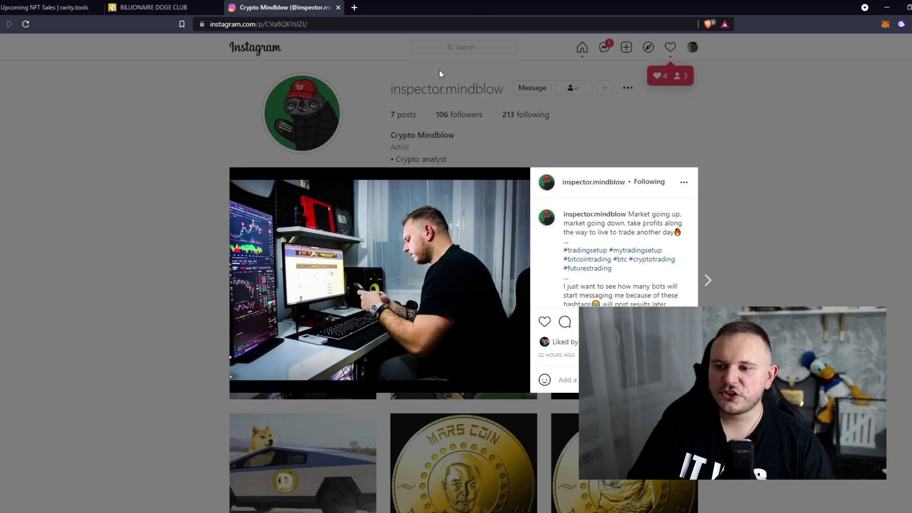
scroll(570, 295, "down", 2)
left_click(545, 322)
left_click(591, 379)
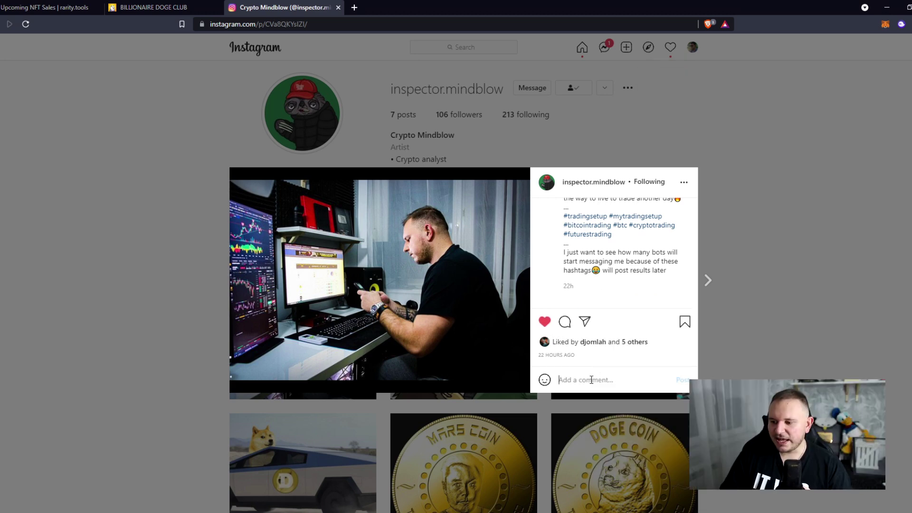